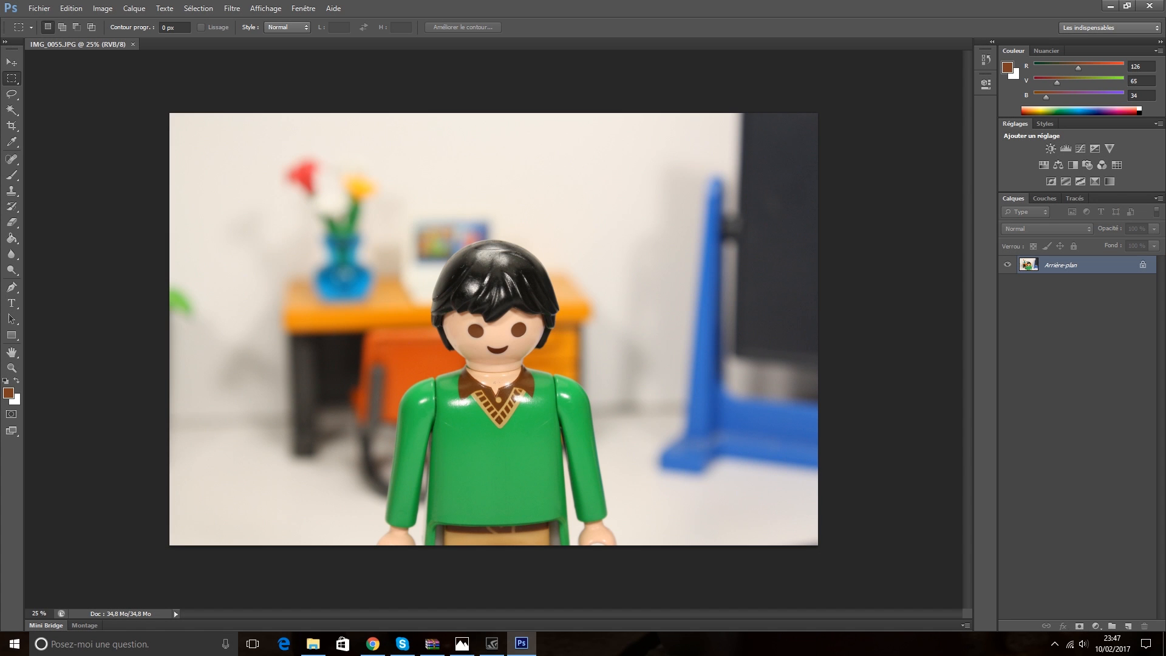
# Step: Duplicate the Arrière-plan layer, hide the original, and rename the copy fond
pyautogui.rightClick(1103, 269)
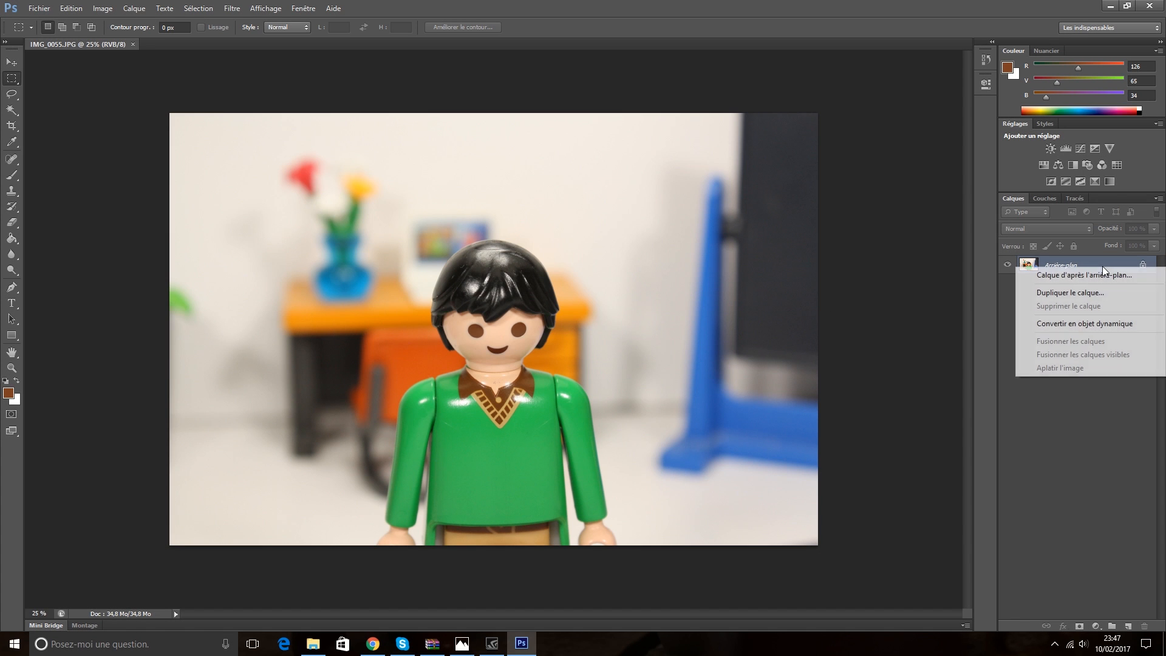
pyautogui.click(1104, 294)
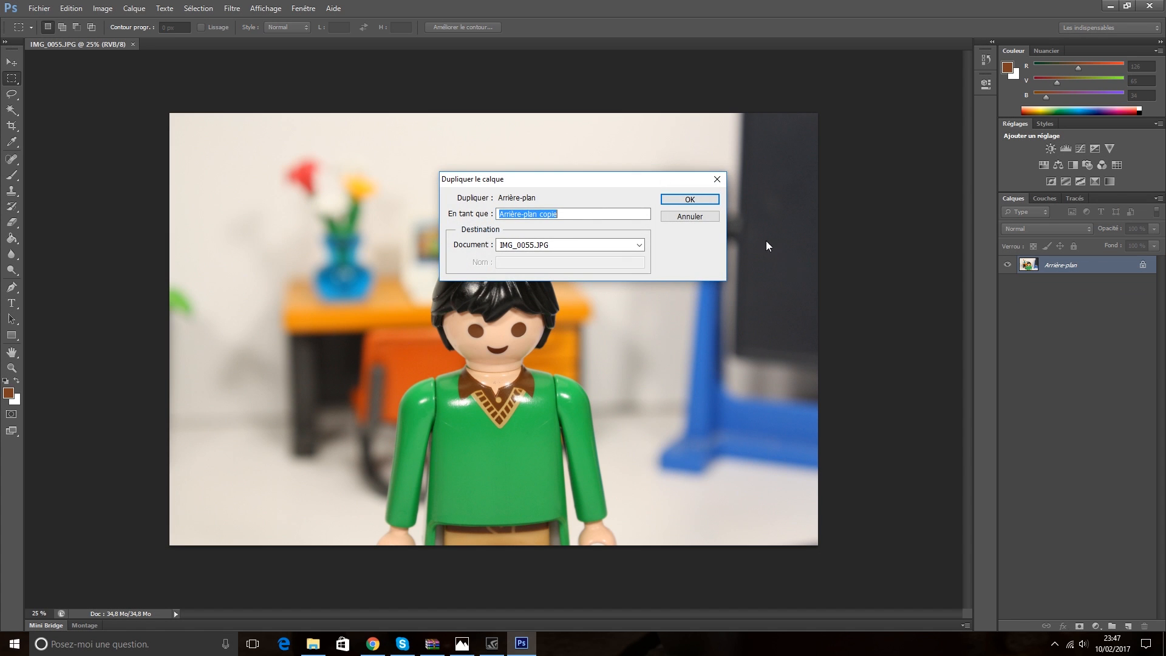
pyautogui.click(697, 202)
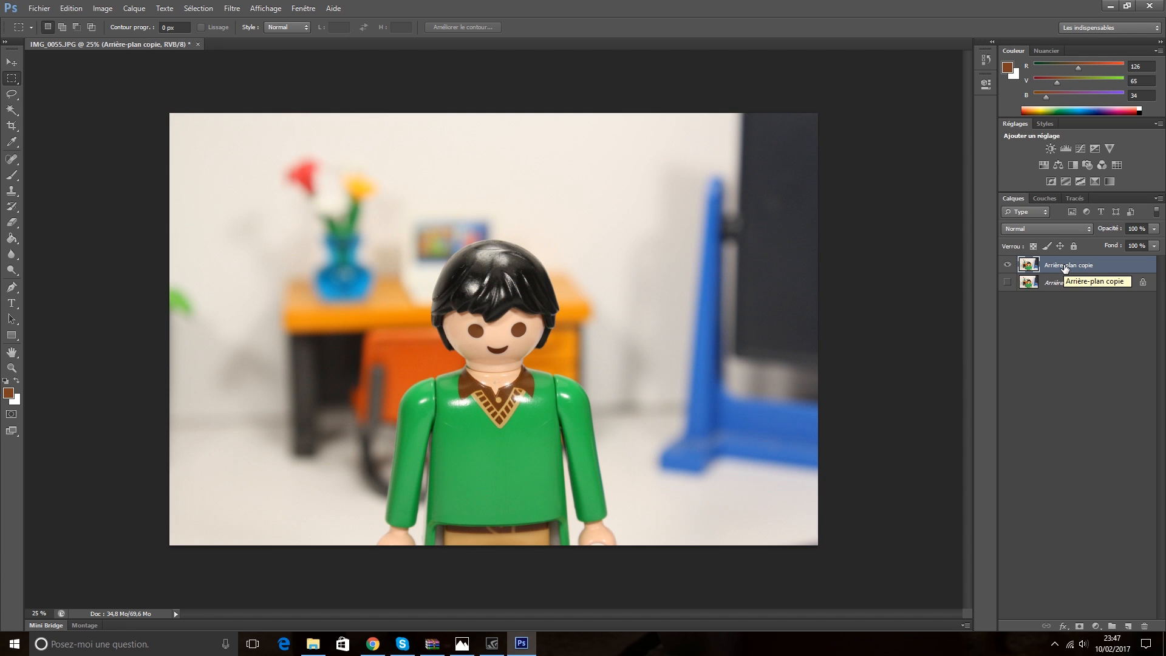
pyautogui.doubleClick(1065, 266)
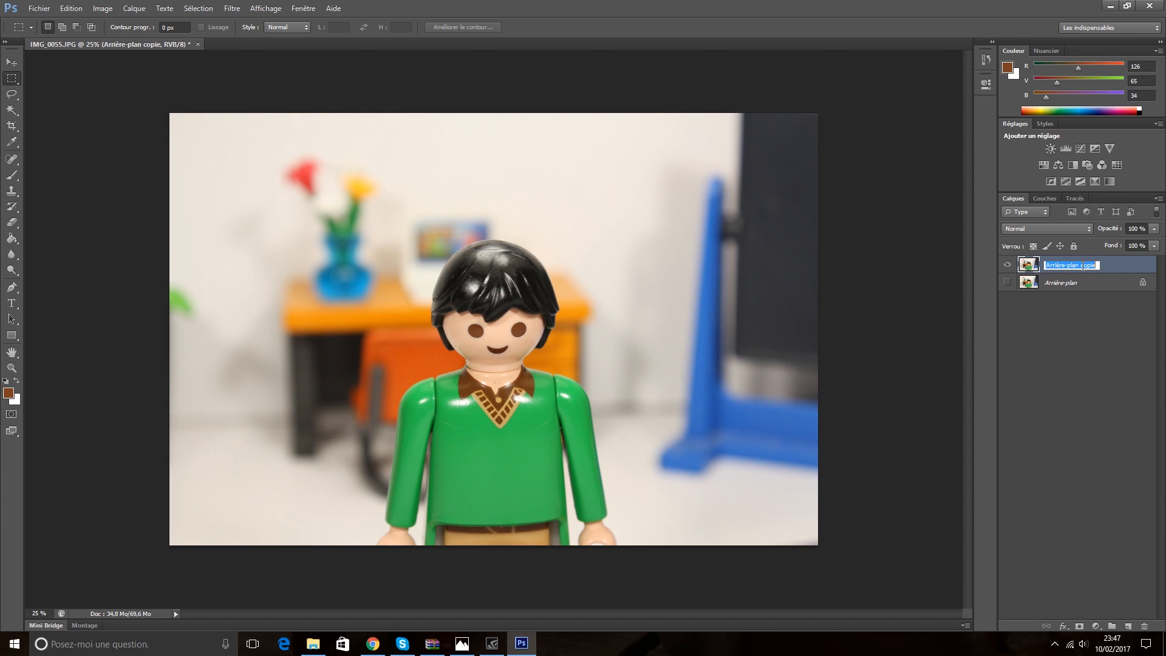
pyautogui.write('fond')
pyautogui.press('Return')
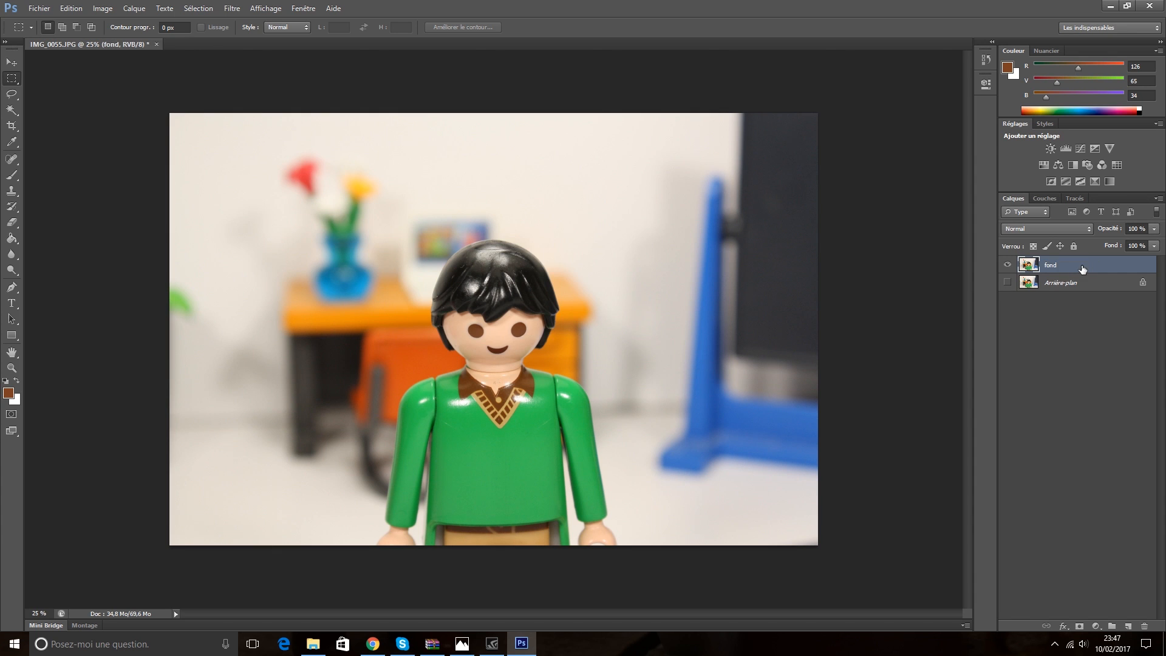
# Step: Select the figurine's mouth on the fond layer with the Magic Wand at a tolerance of 60
pyautogui.click(17, 114)
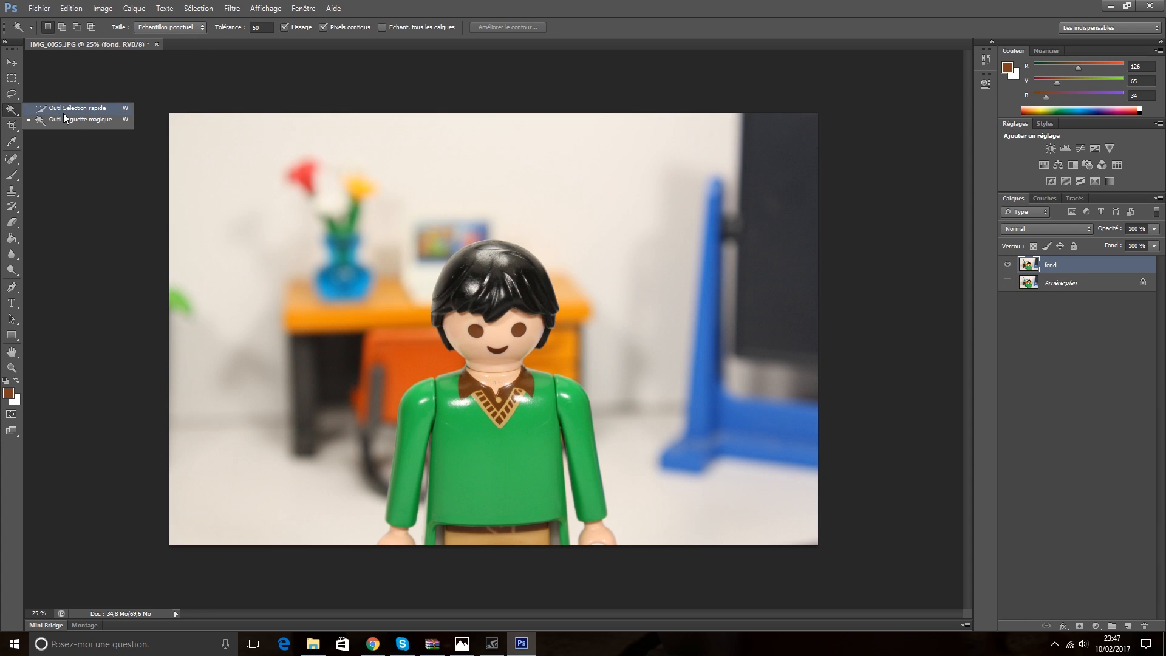
pyautogui.click(81, 120)
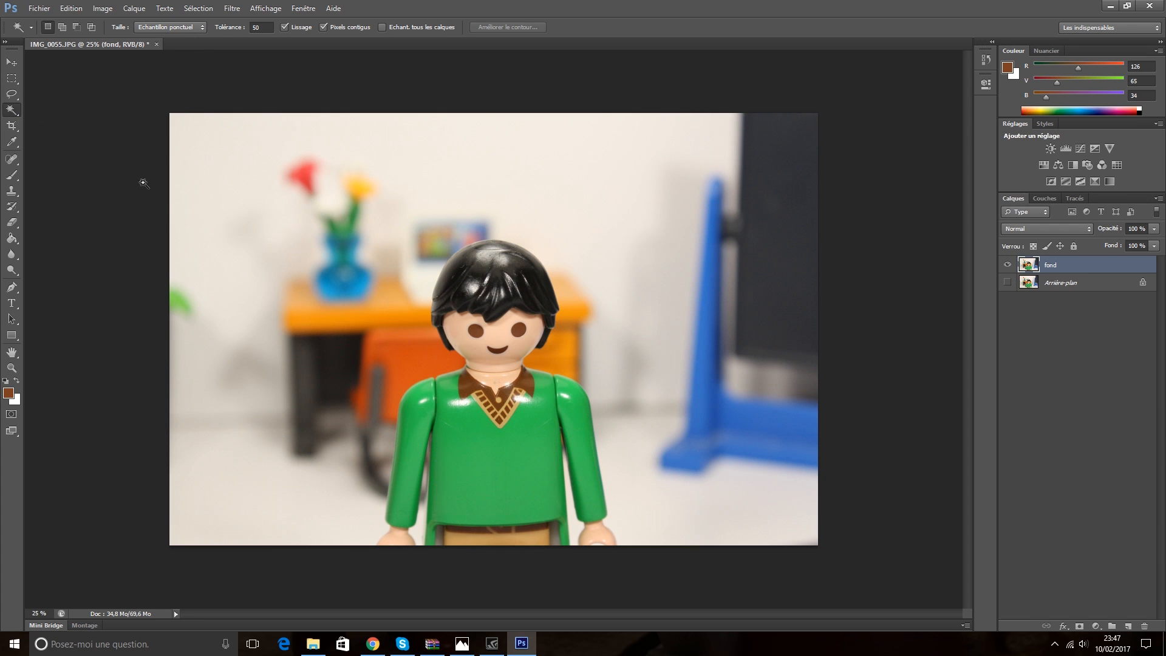
pyautogui.scroll(6, 515, 389)
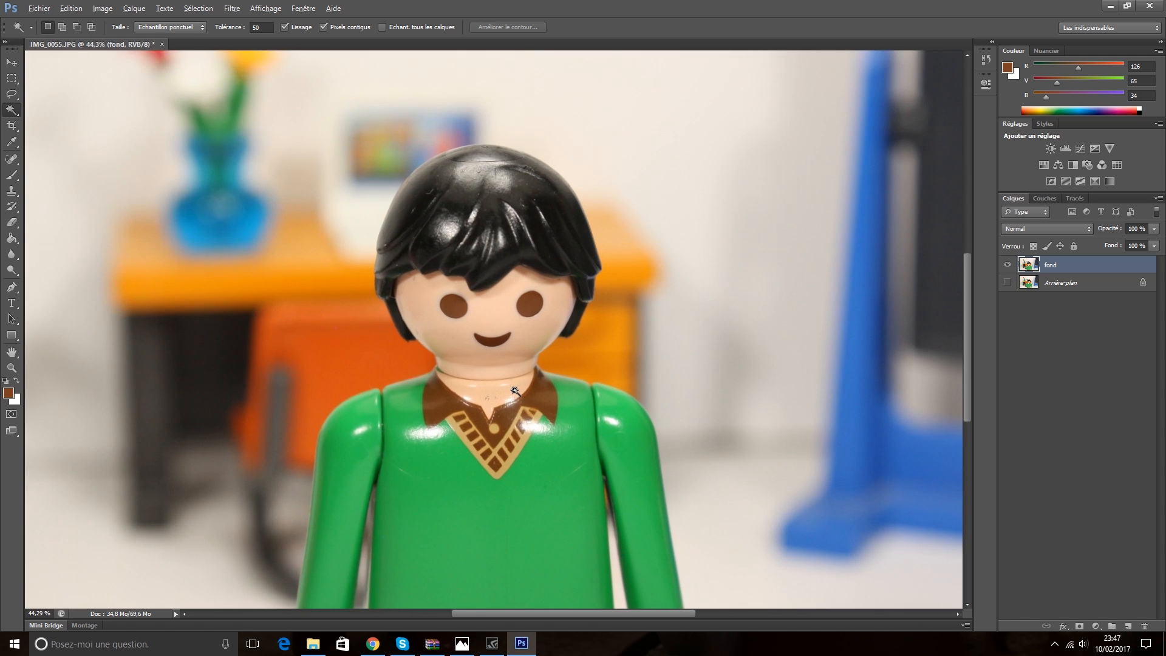
pyautogui.scroll(2, 475, 348)
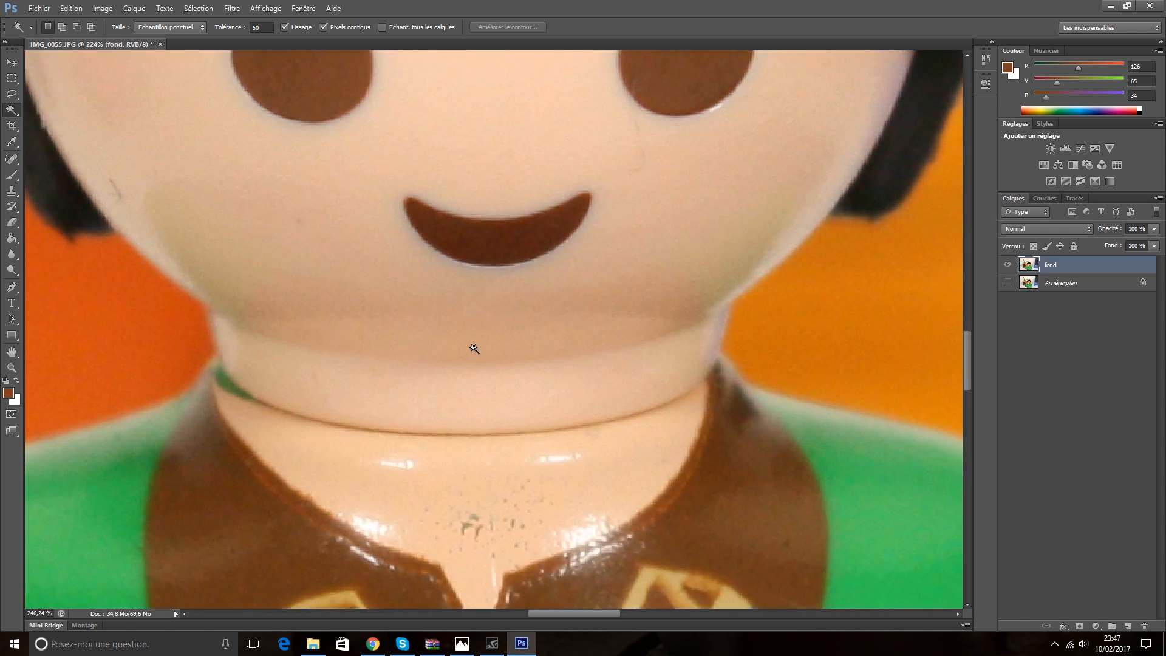
pyautogui.click(490, 231)
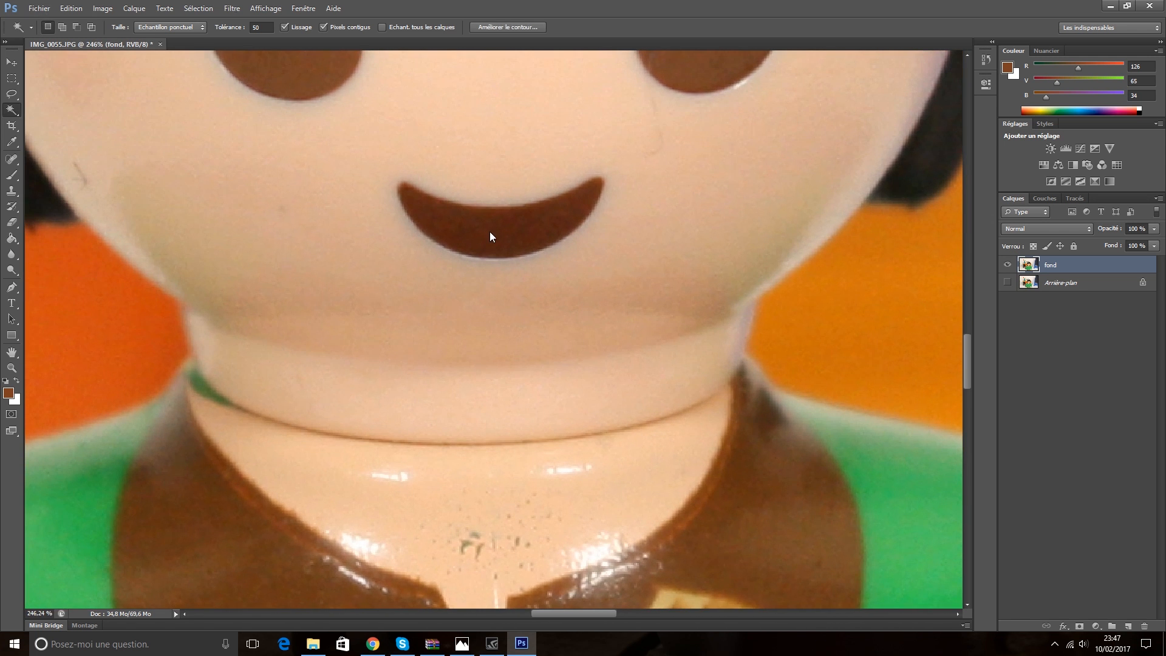
pyautogui.click(261, 28)
pyautogui.write('60')
pyautogui.click(455, 230)
# Step: Copy the selected mouth to a new layer and name that layer Bouche
pyautogui.hotkey('ctrl', 'j')
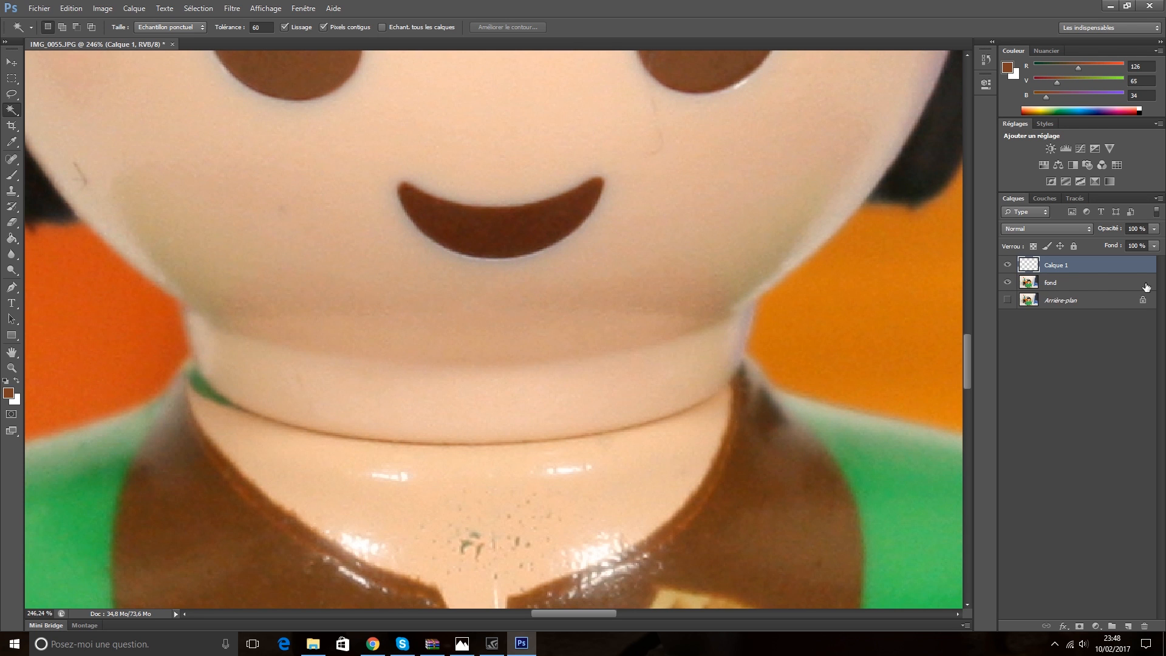
pyautogui.doubleClick(1058, 266)
pyautogui.write('Bouche')
pyautogui.press('Return')
pyautogui.click(1008, 265)
pyautogui.click(1008, 265)
pyautogui.press('space')
# Step: Load the mouth outline from the Bouche layer, delete that area from the fond layer with Bouche hidden, and deselect
pyautogui.keyDown('ctrl'); pyautogui.click(1033, 266); pyautogui.keyUp('ctrl')
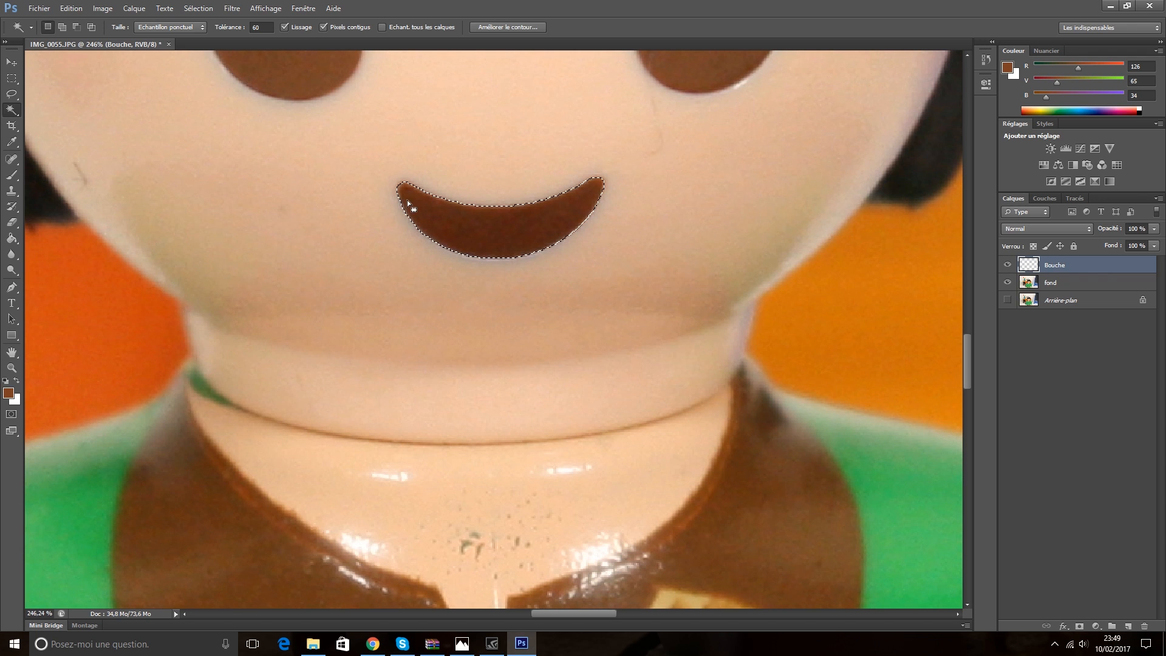
pyautogui.click(1084, 284)
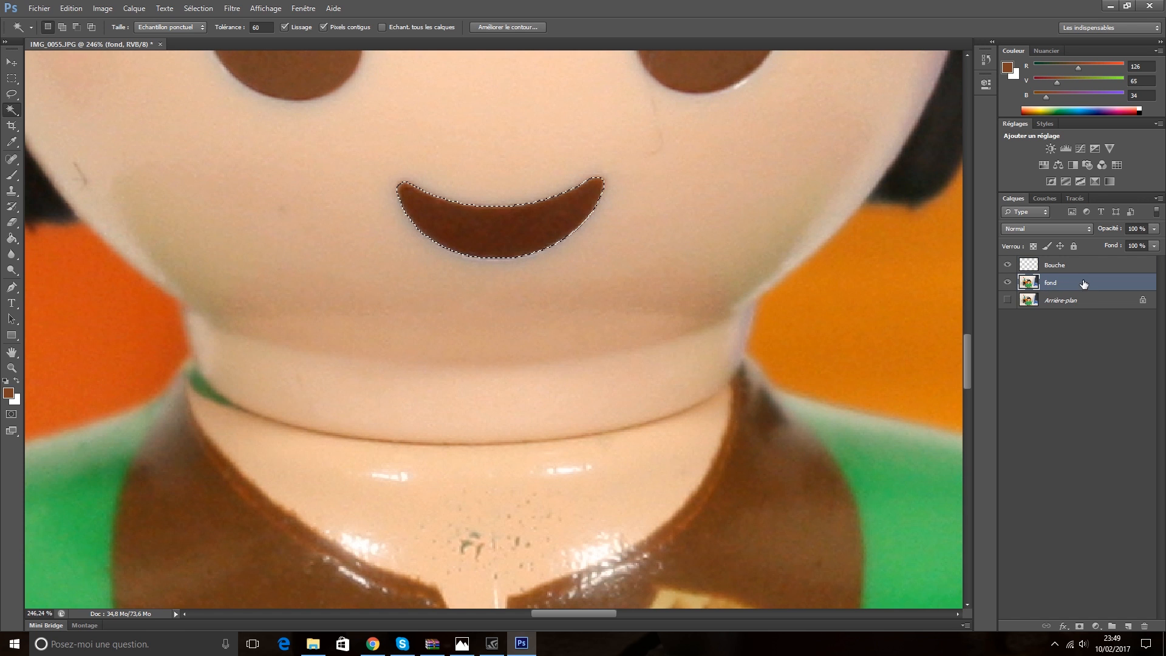
pyautogui.click(1008, 265)
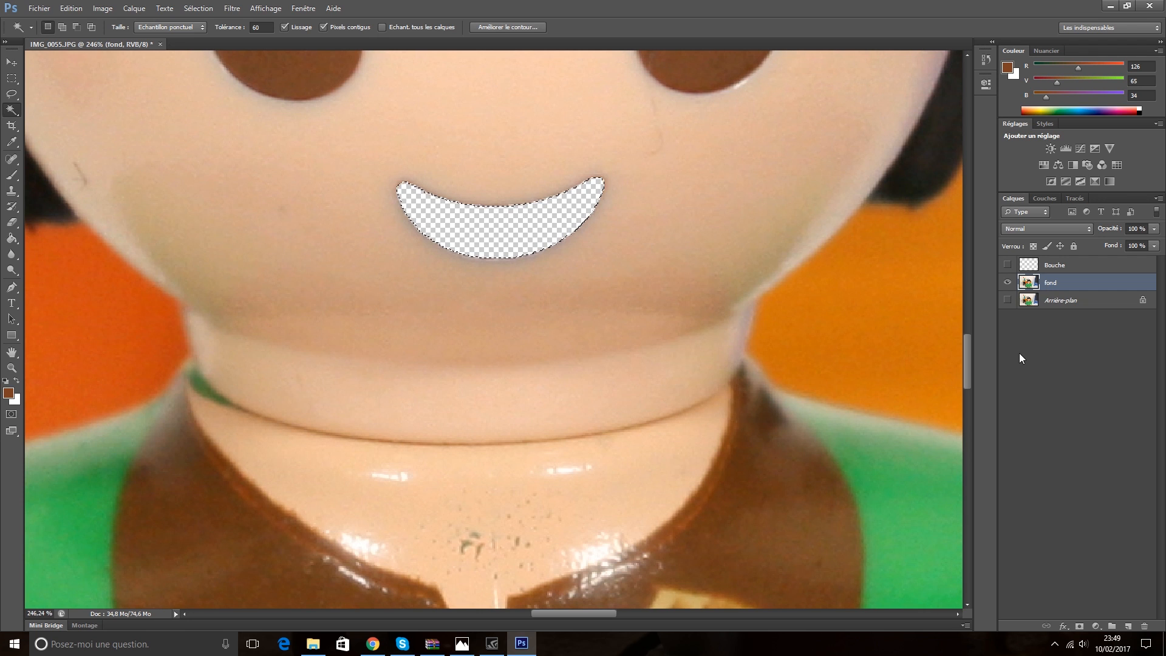
pyautogui.hotkey('ctrl', 'd')
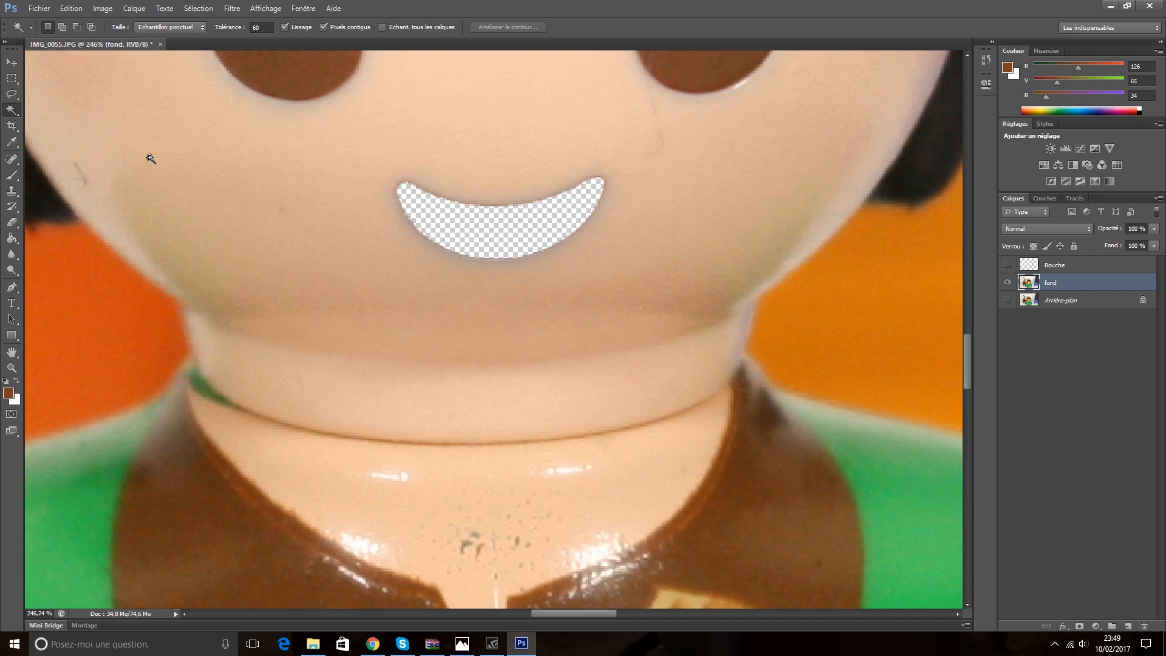
# Step: Cover the transparent mouth hole on the fond layer with surrounding skin using the Clone Stamp at a 70 px brush size
pyautogui.click(11, 191)
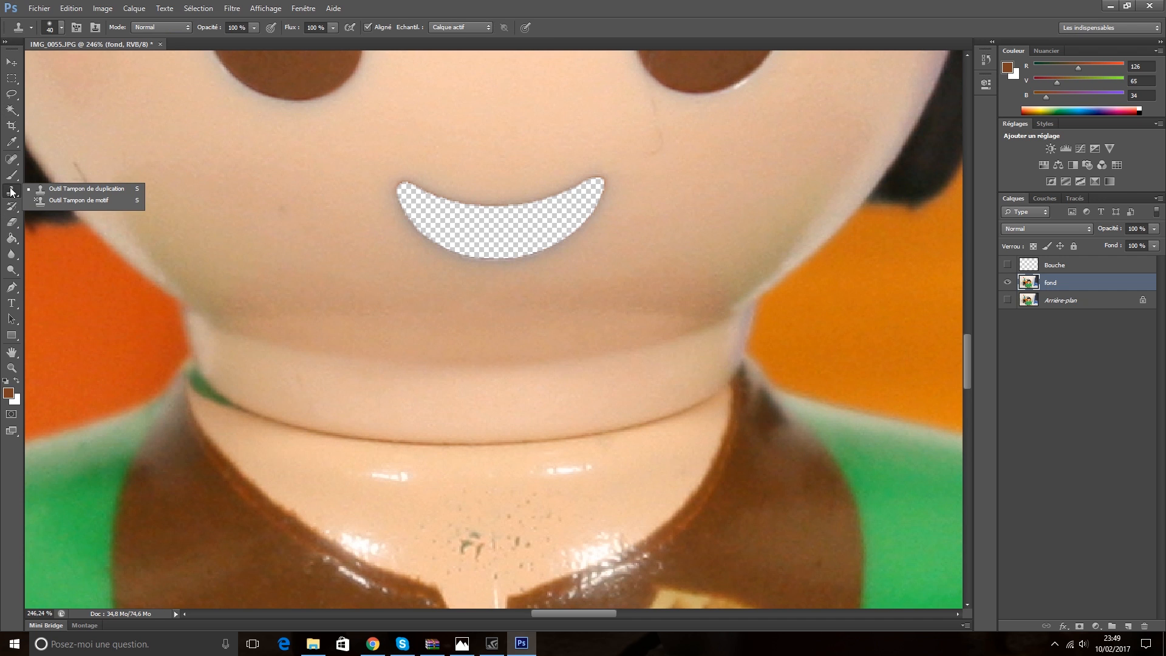
pyautogui.click(102, 188)
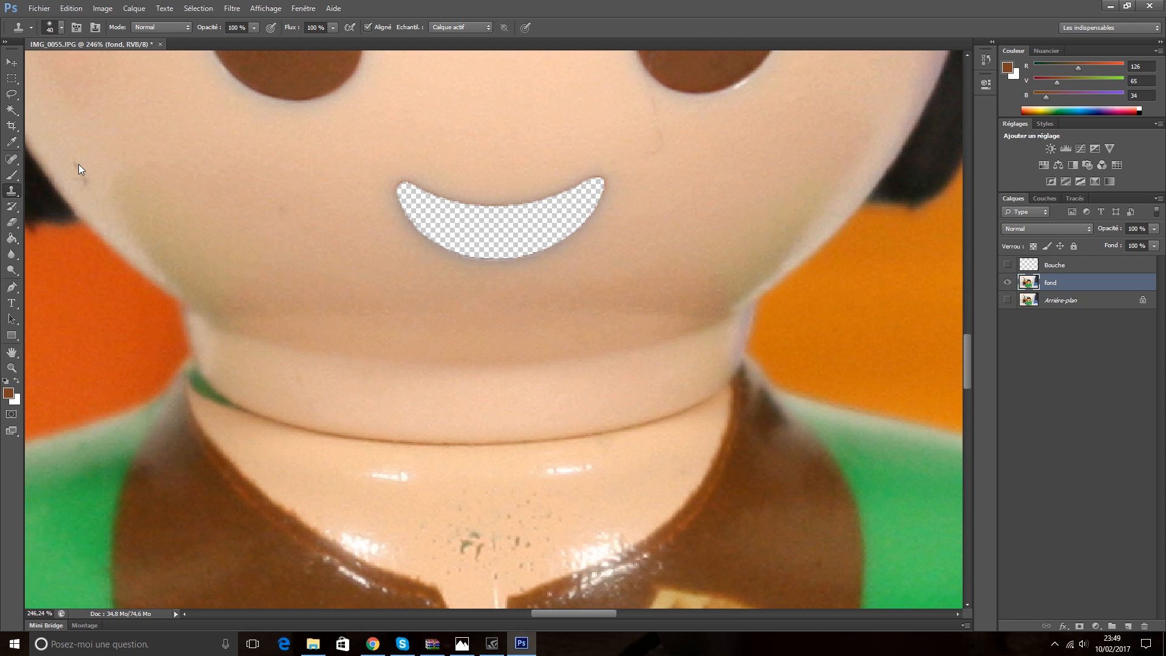
pyautogui.press(']')
pyautogui.press(']')
pyautogui.press(']')
pyautogui.moveTo(355, 156); pyautogui.dragTo(385, 162)
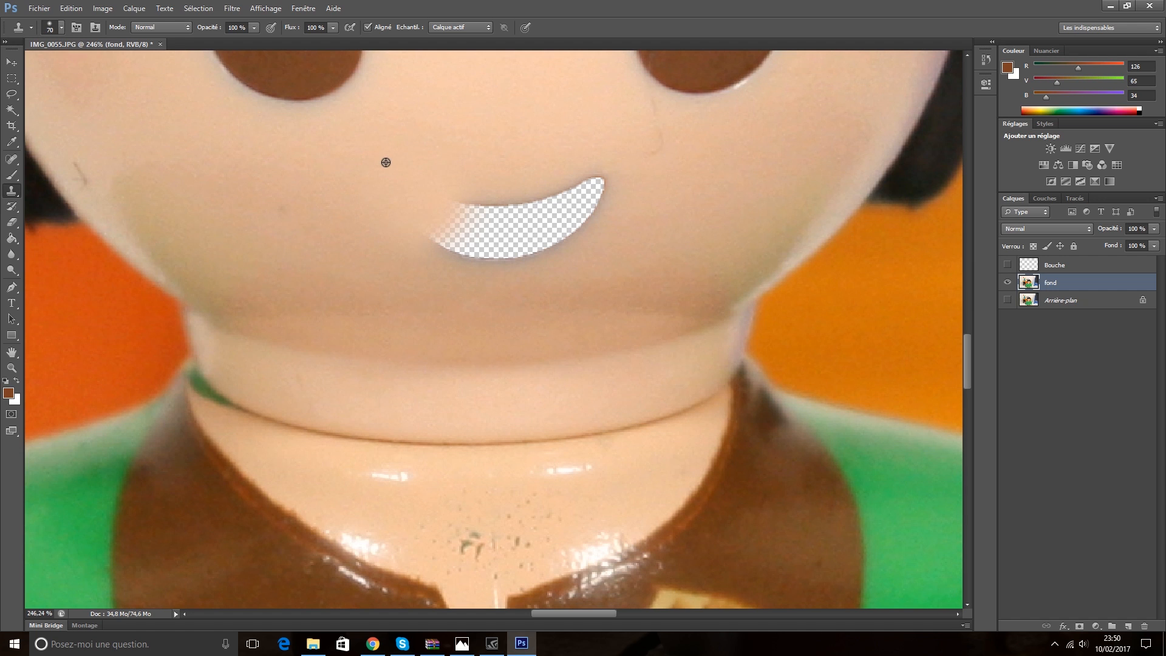
pyautogui.moveTo(620, 170)
pyautogui.mouseDown()
pyautogui.moveTo(567, 144)
pyautogui.moveTo(543, 176)
pyautogui.moveTo(507, 165)
pyautogui.moveTo(446, 171)
pyautogui.moveTo(439, 200)
pyautogui.moveTo(394, 175)
pyautogui.moveTo(417, 175)
pyautogui.moveTo(408, 236)
pyautogui.moveTo(396, 204)
pyautogui.moveTo(421, 205)
pyautogui.mouseUp()
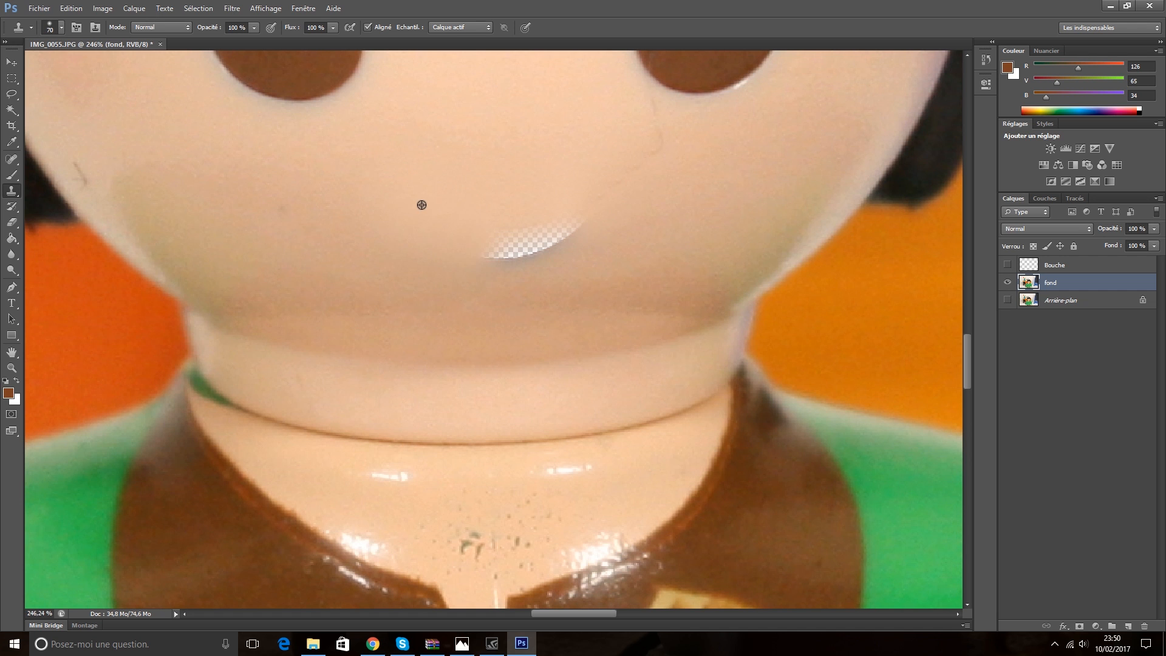
pyautogui.moveTo(602, 229)
pyautogui.mouseDown()
pyautogui.moveTo(523, 195)
pyautogui.moveTo(498, 198)
pyautogui.mouseUp()
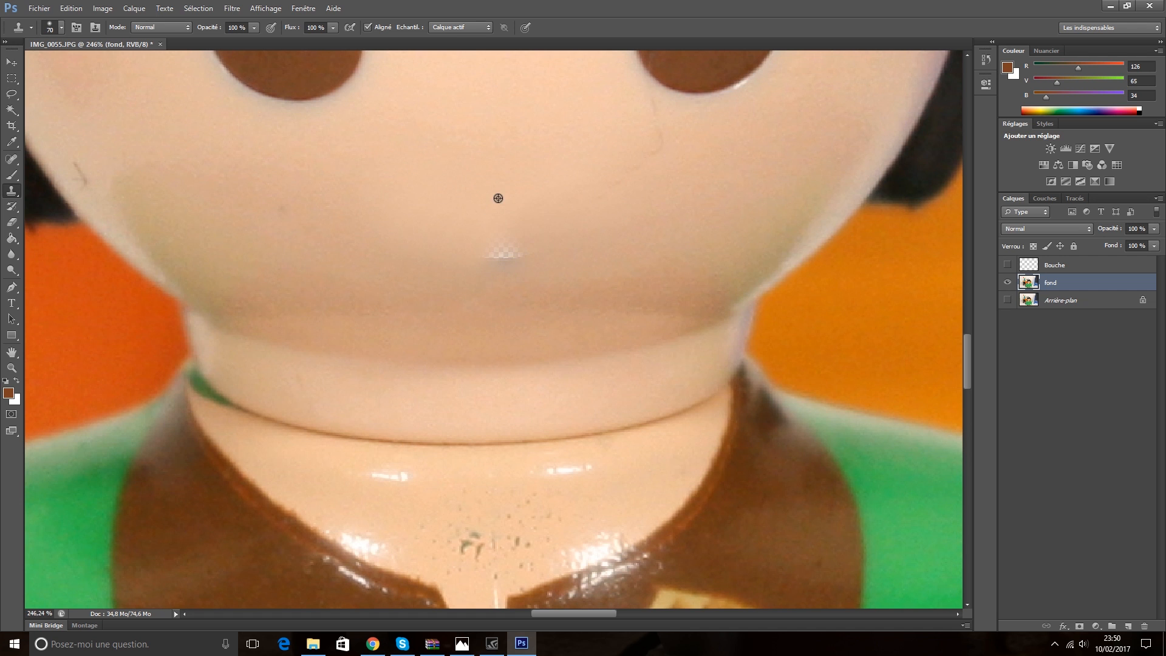
pyautogui.click(499, 265)
pyautogui.scroll(-5, 463, 219)
pyautogui.keyDown('alt'); pyautogui.click(482, 269); pyautogui.keyUp('alt')
pyautogui.click(485, 240)
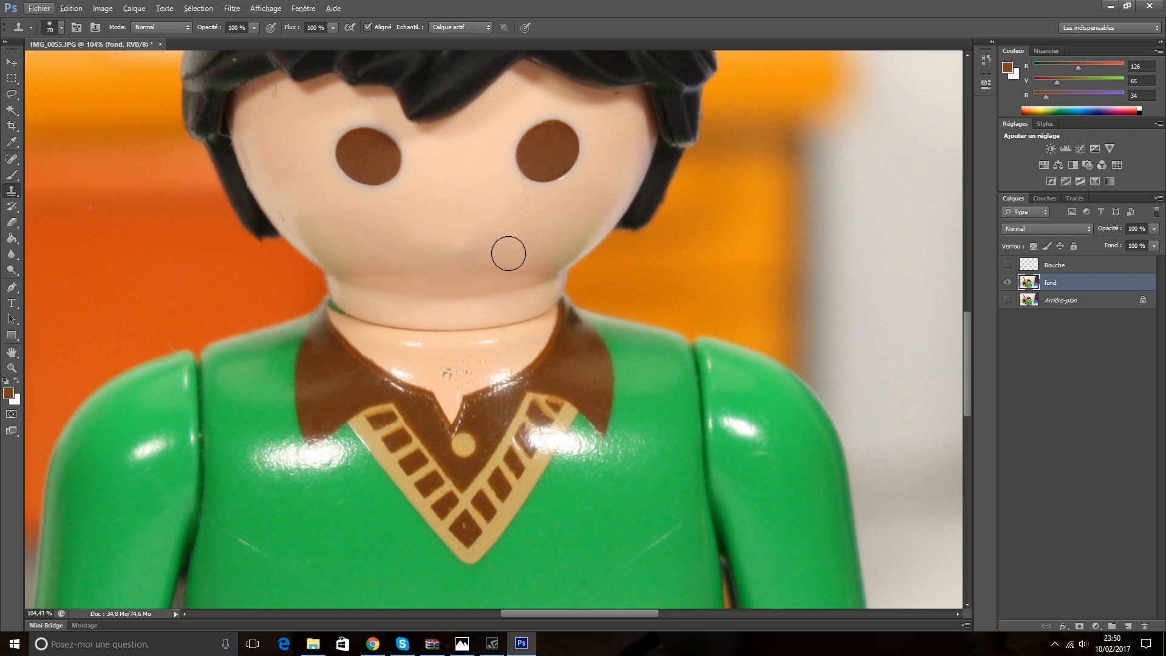
# Step: Lasso the retouched skin where the mouth was and soften it with a Gaussian Blur of 5 pixels radius
pyautogui.click(11, 93)
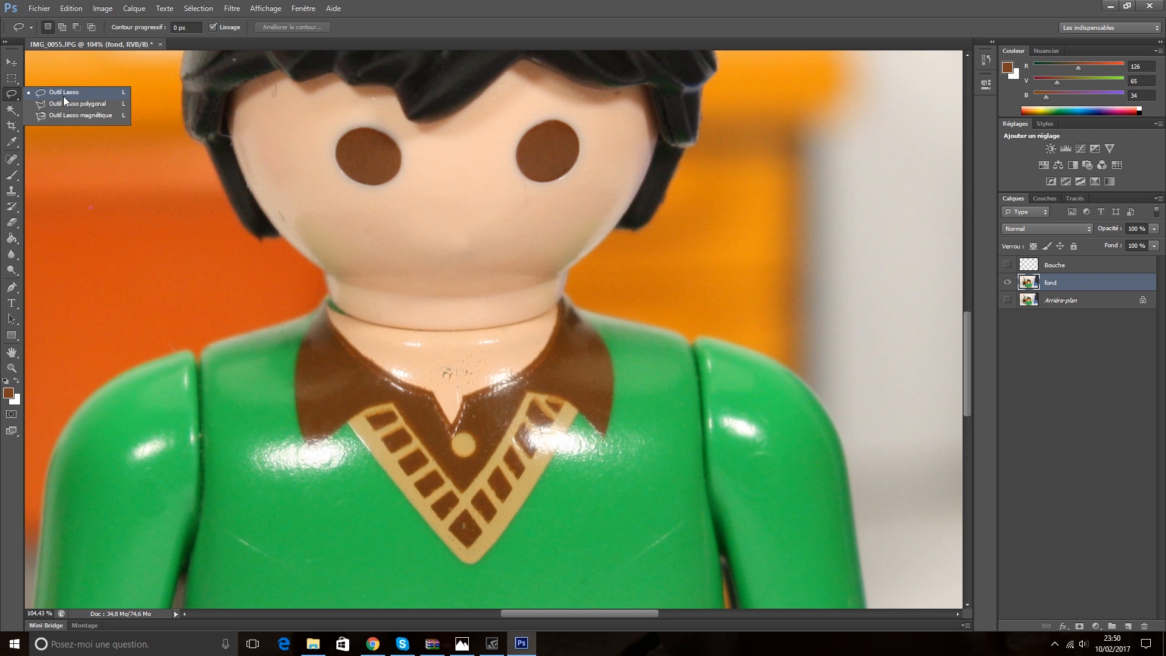
pyautogui.click(65, 100)
pyautogui.moveTo(393, 207)
pyautogui.mouseDown()
pyautogui.moveTo(394, 249)
pyautogui.moveTo(457, 263)
pyautogui.moveTo(484, 246)
pyautogui.moveTo(461, 205)
pyautogui.moveTo(394, 208)
pyautogui.mouseUp()
pyautogui.click(232, 8)
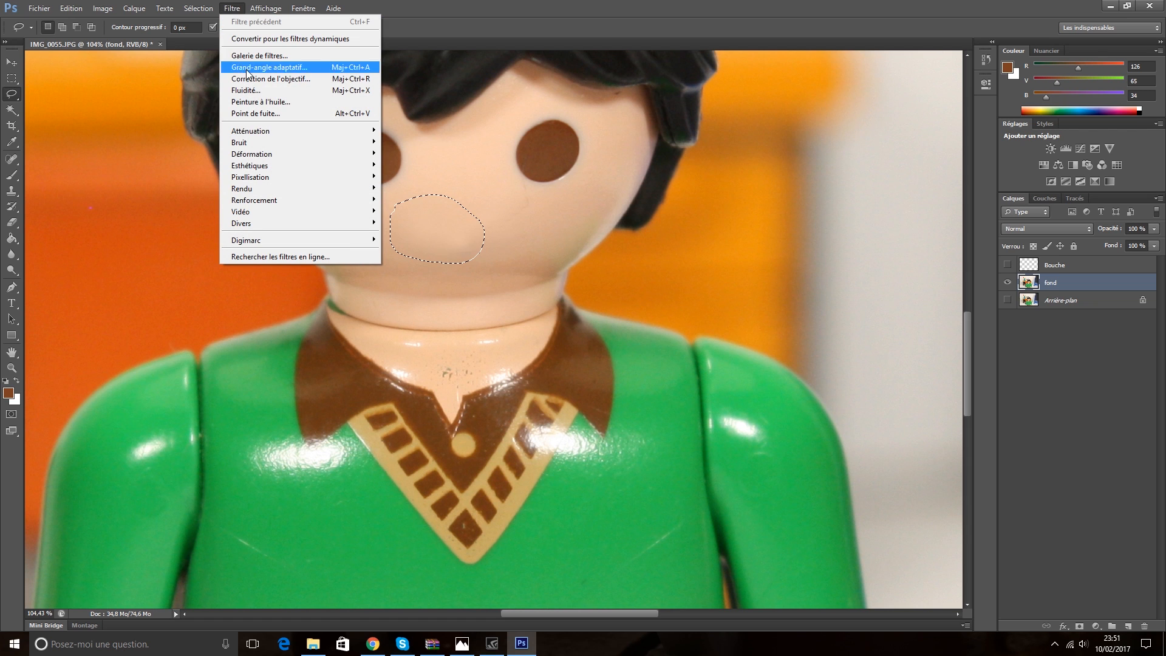
pyautogui.moveTo(270, 134)
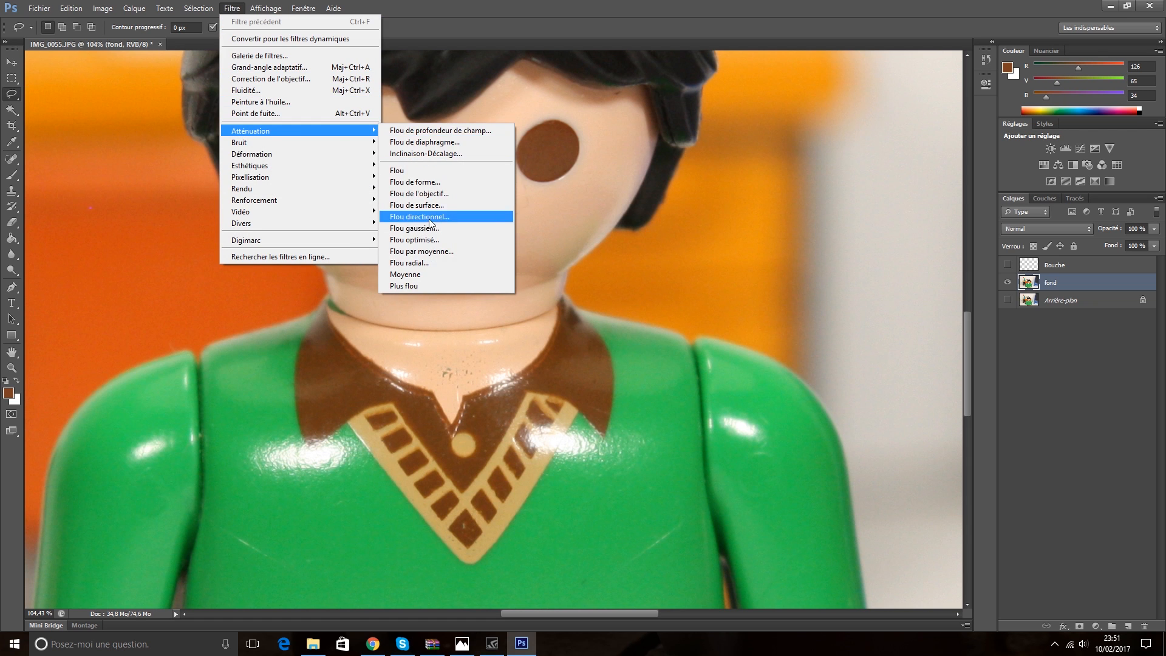
pyautogui.click(425, 214)
pyautogui.moveTo(841, 213); pyautogui.dragTo(852, 199)
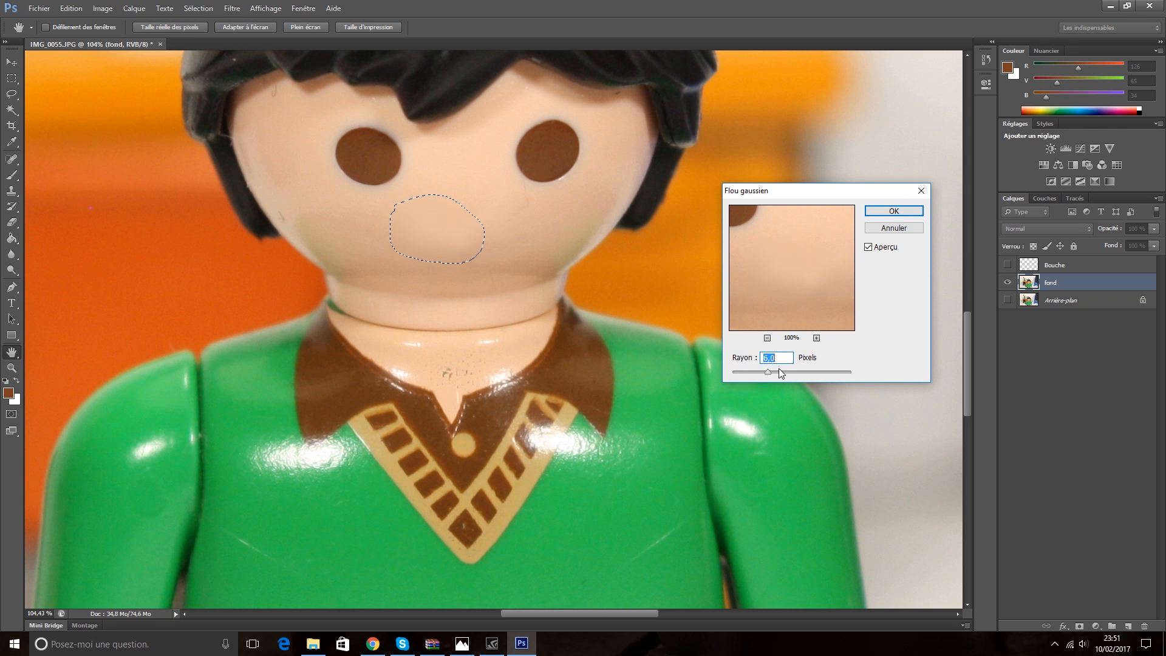
pyautogui.write('5')
pyautogui.click(893, 210)
pyautogui.hotkey('ctrl', 'd')
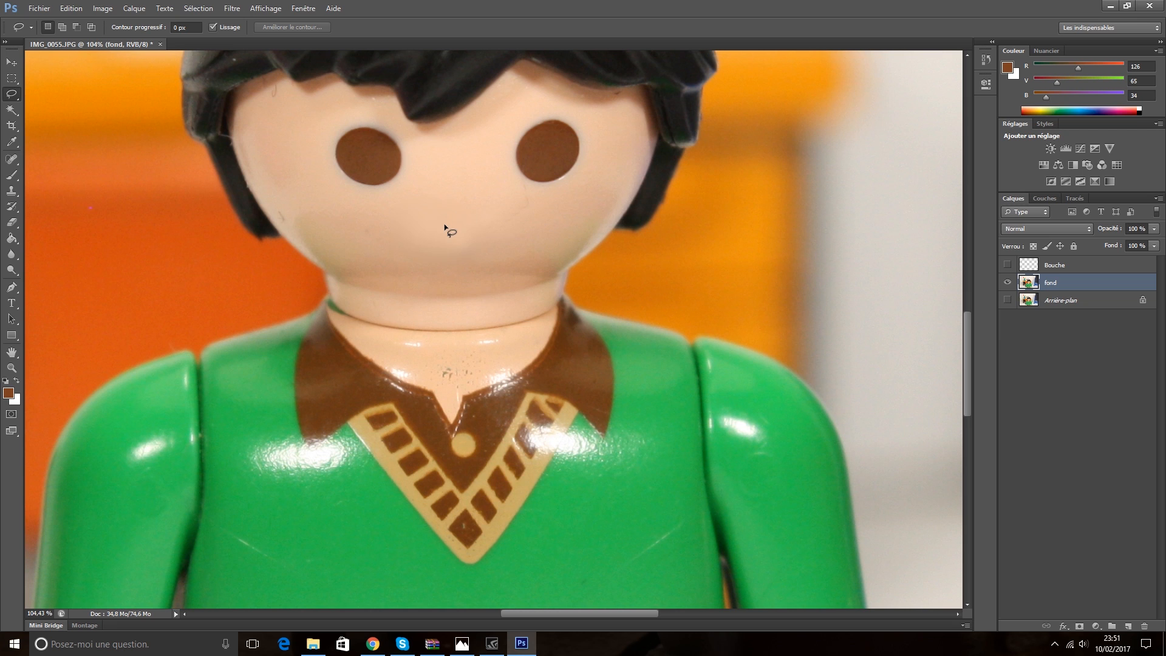
# Step: Toggle the Bouche layer's visibility to compare the face, leaving the mouth shown
pyautogui.click(1007, 264)
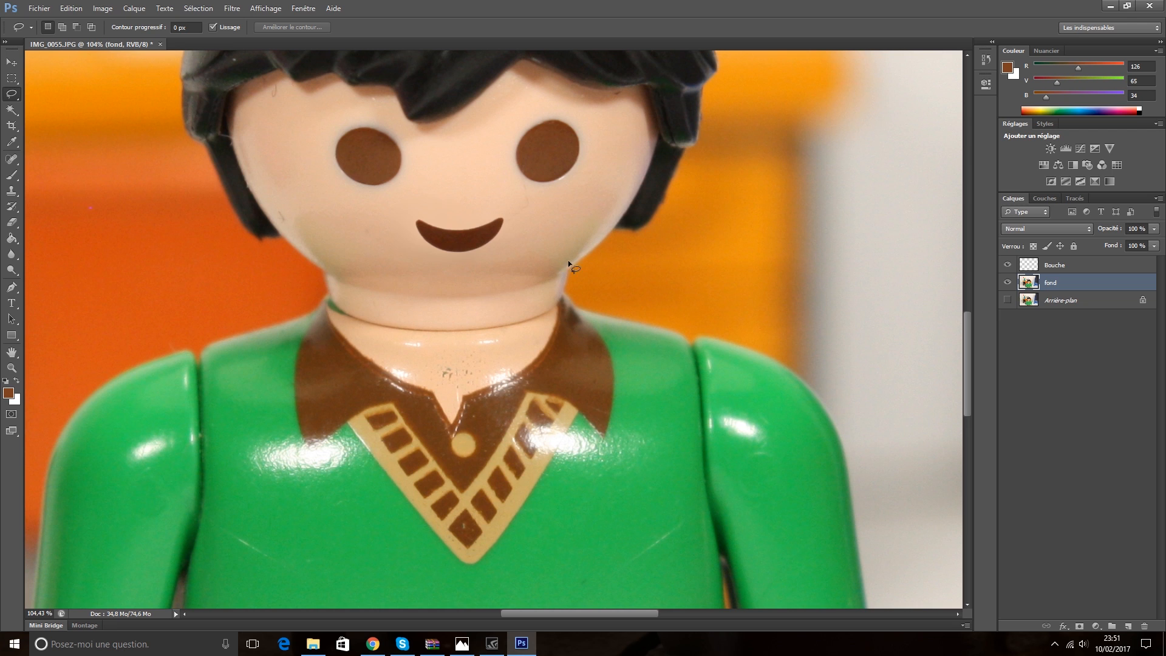
pyautogui.click(1007, 265)
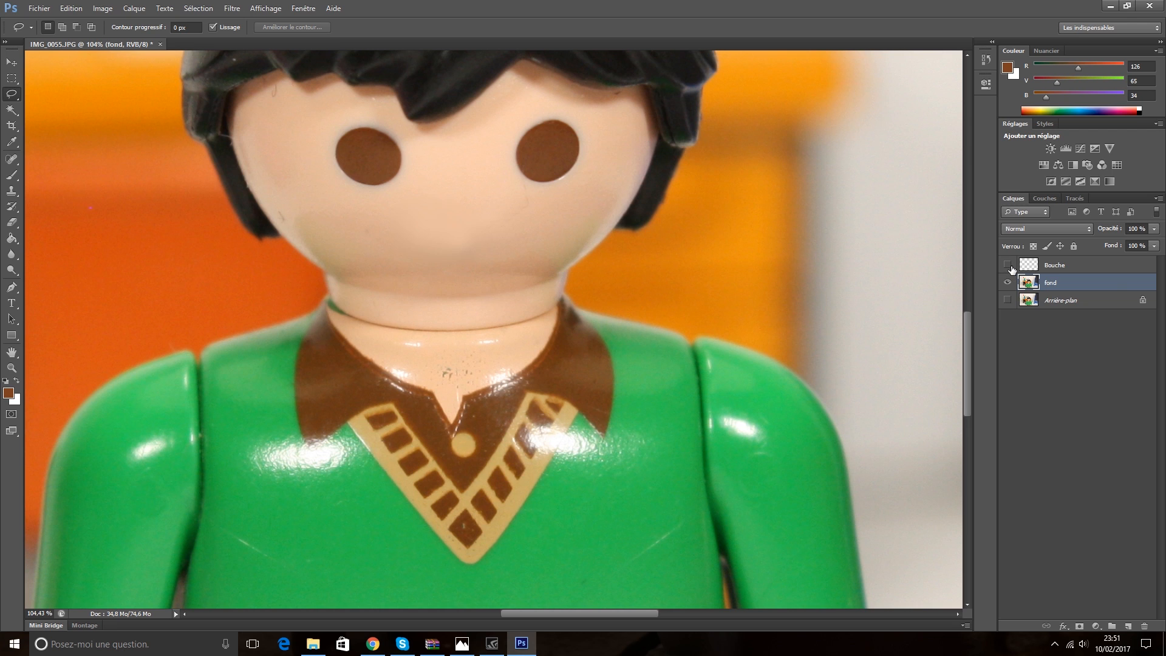
pyautogui.click(1008, 266)
pyautogui.click(1008, 265)
pyautogui.click(1008, 265)
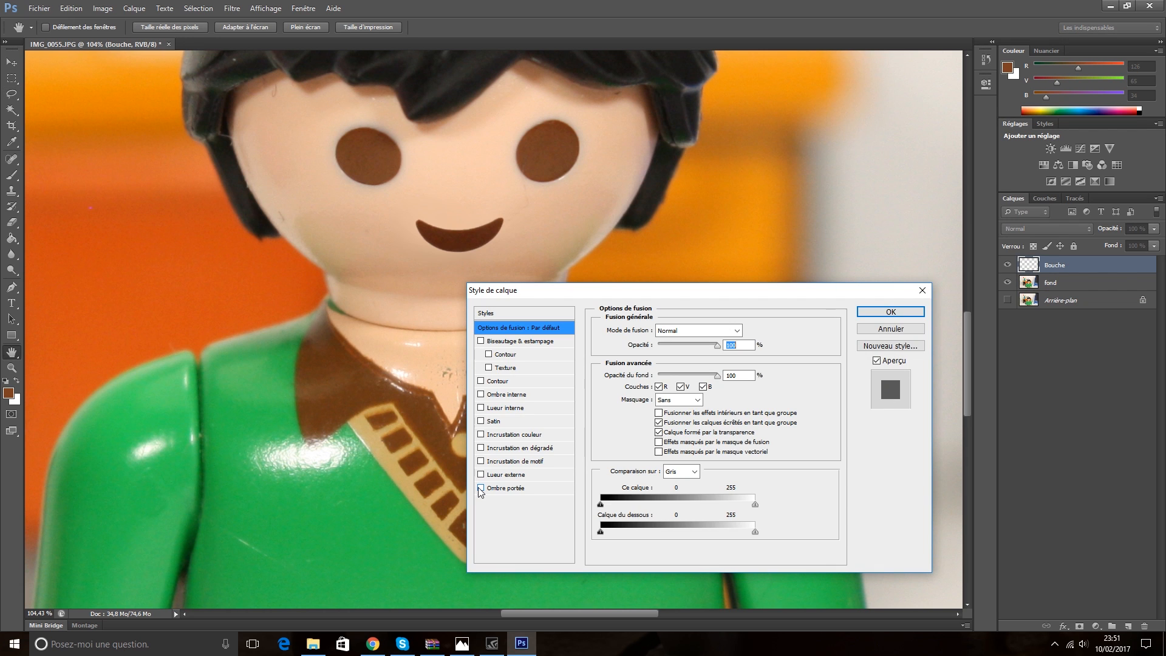
# Step: Add a drop shadow to the Bouche layer with distance 0 px, size 10 px and the mouth's brown as its colour
pyautogui.click(480, 489)
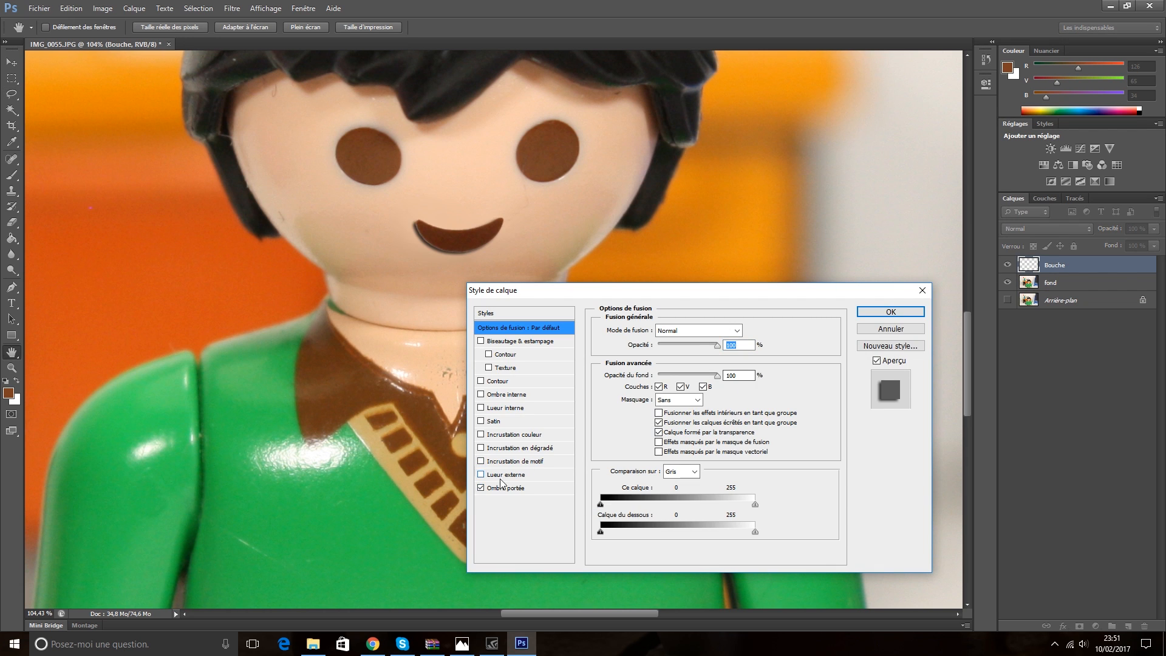
pyautogui.click(507, 489)
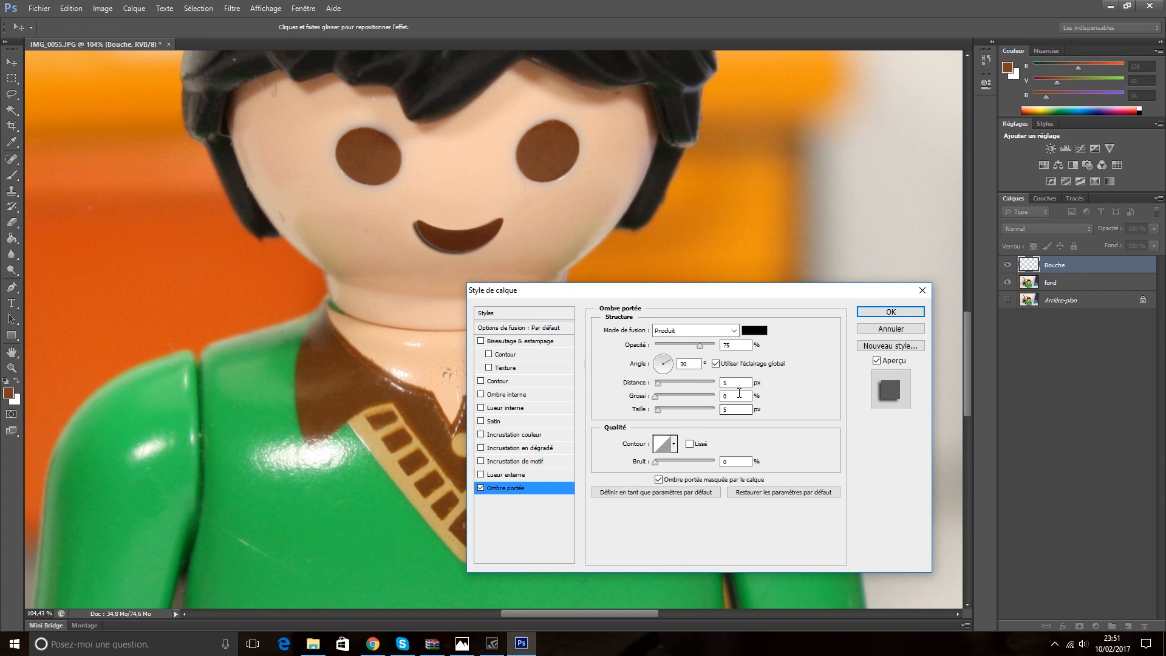
pyautogui.moveTo(734, 383); pyautogui.dragTo(677, 381)
pyautogui.write('0')
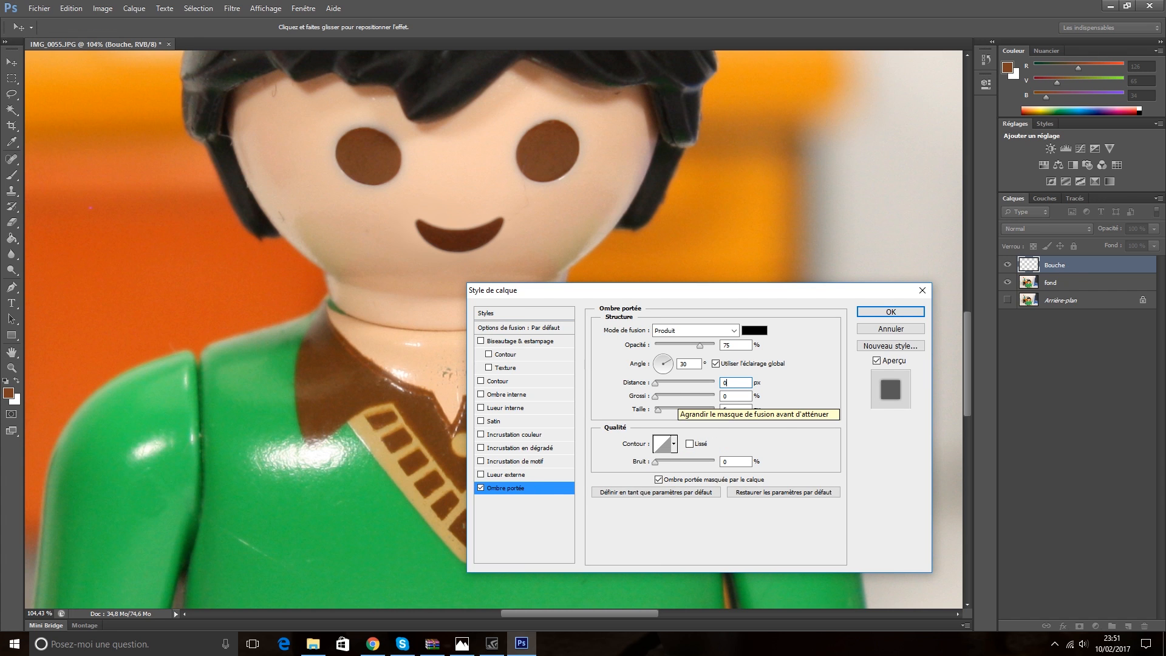
pyautogui.write('10')
pyautogui.click(462, 238)
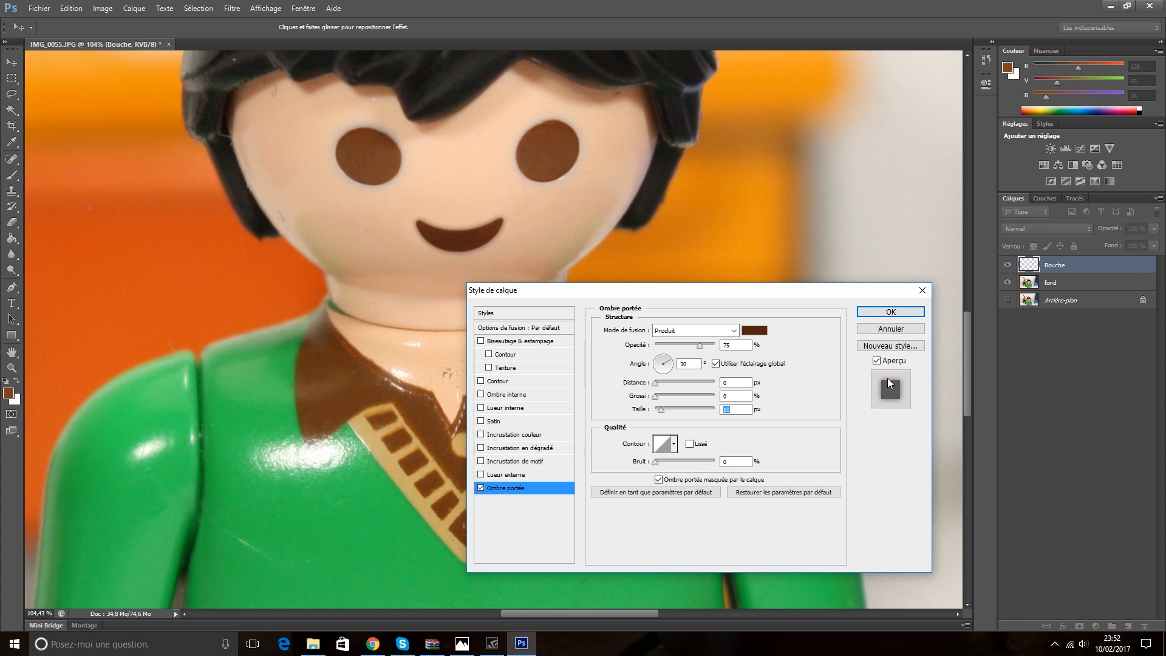
pyautogui.click(906, 313)
pyautogui.press('l')
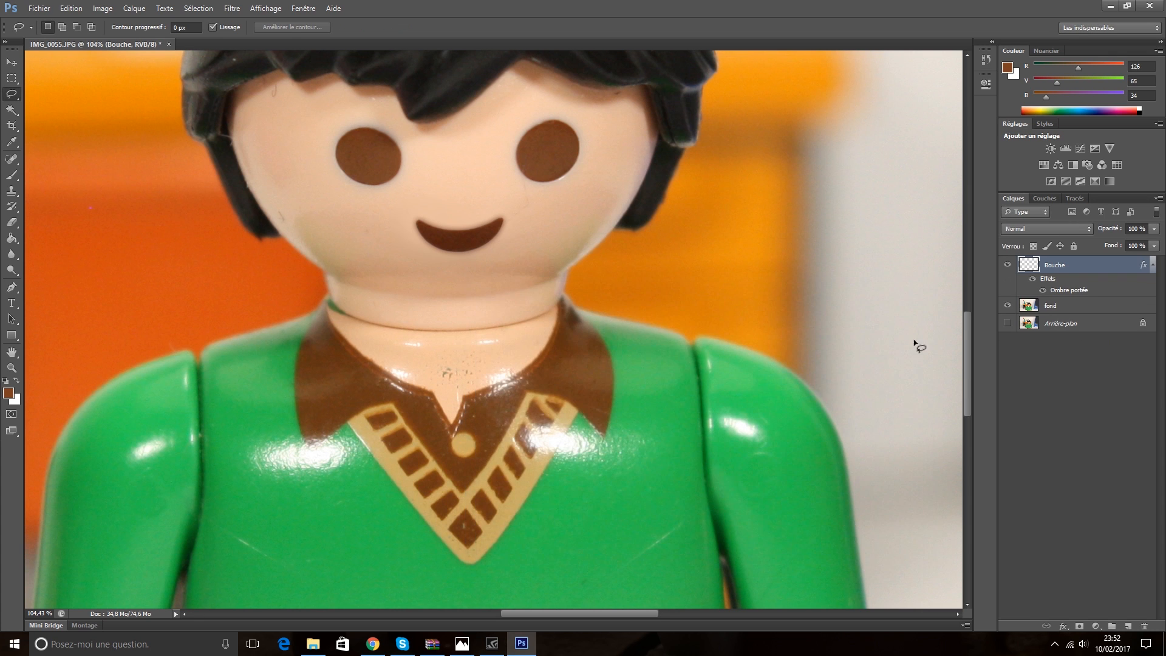
pyautogui.click(234, 9)
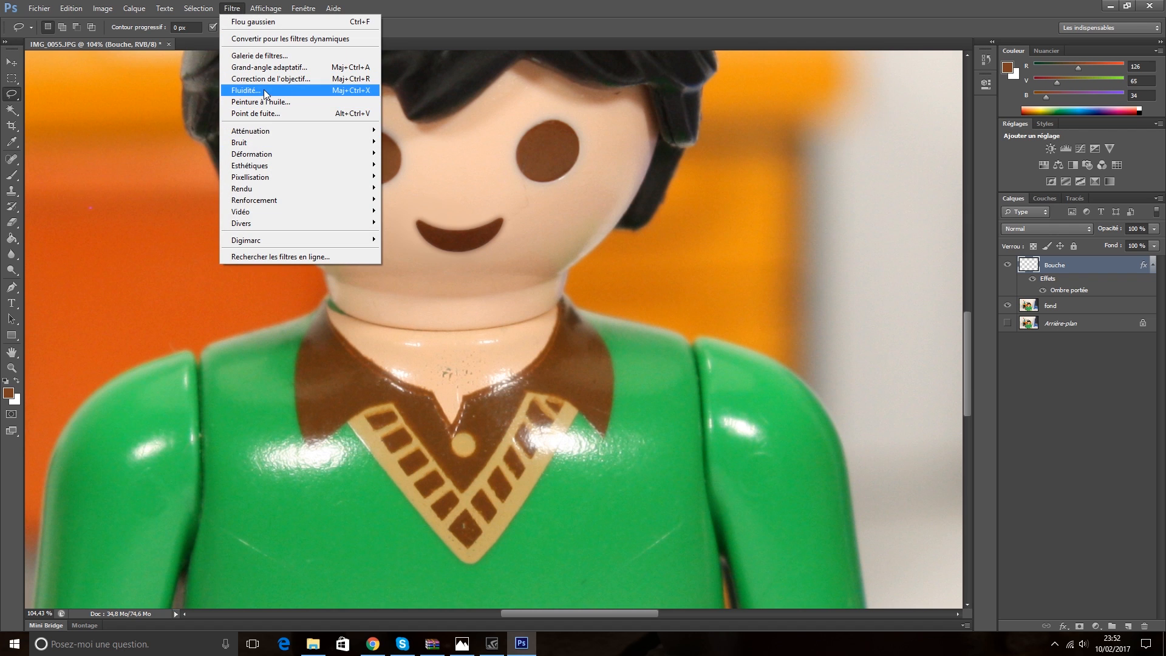
pyautogui.moveTo(273, 134)
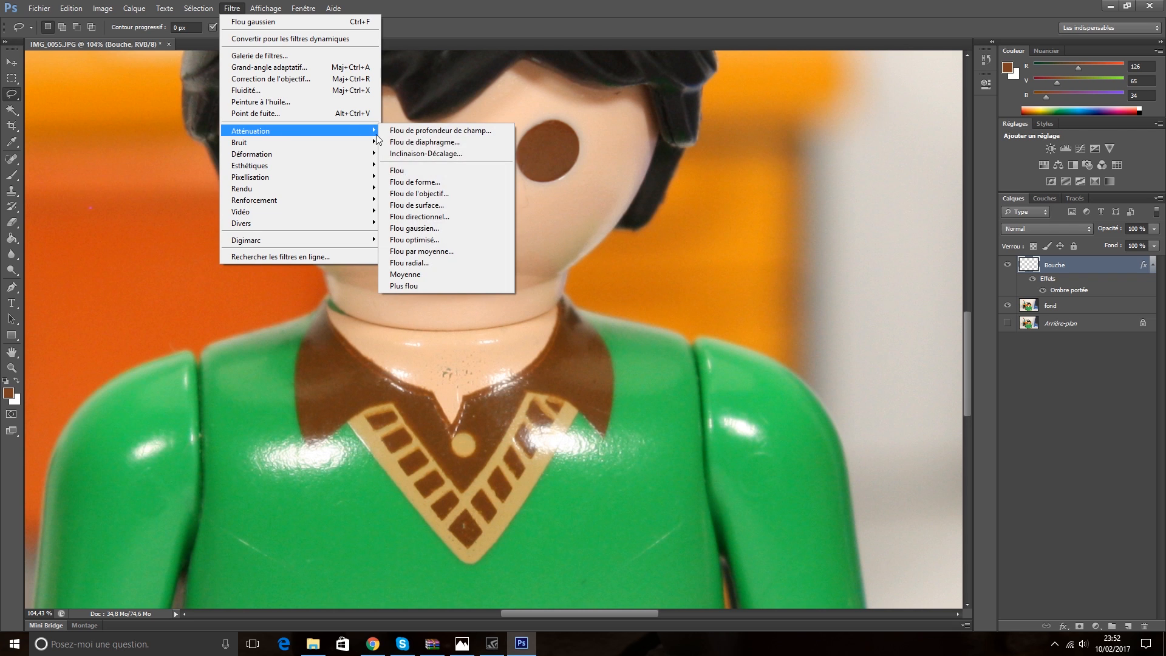
pyautogui.click(404, 176)
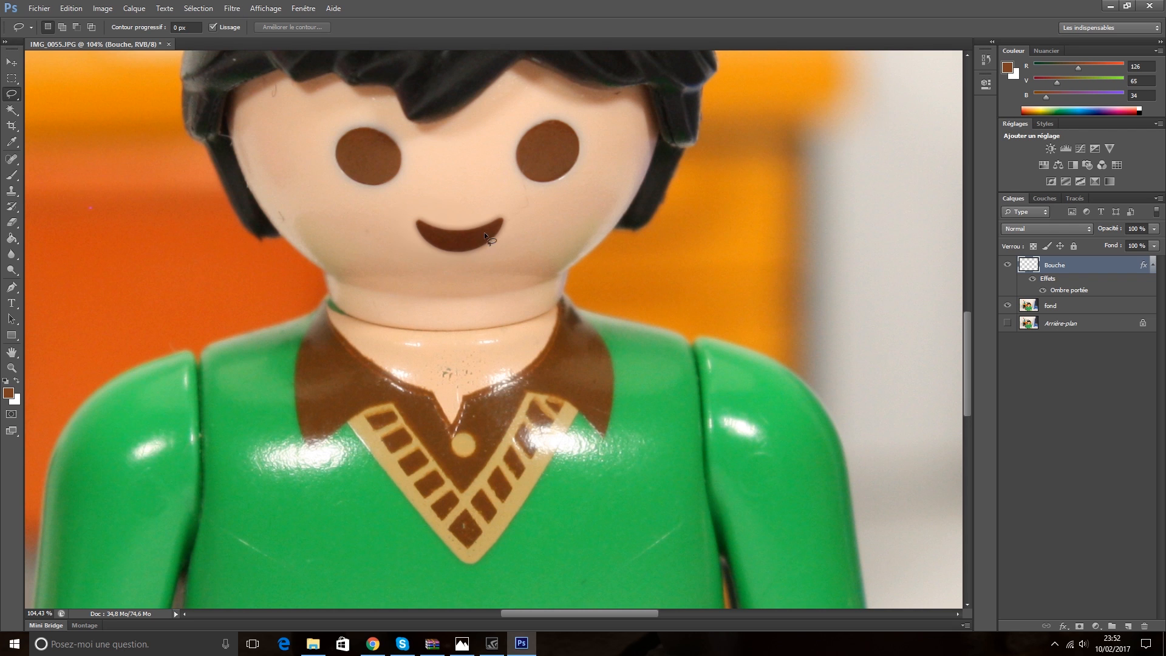
# Step: Duplicate the Bouche layer under the name Bouche fermee and hide the original Bouche layer
pyautogui.click(1007, 266)
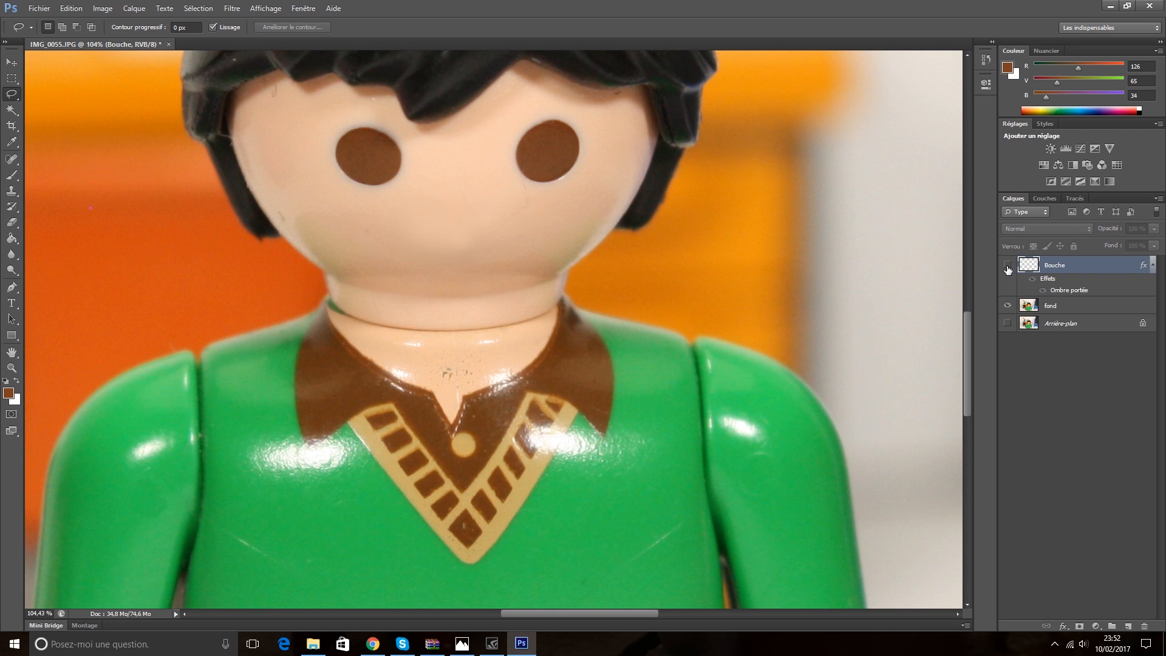
pyautogui.click(1007, 266)
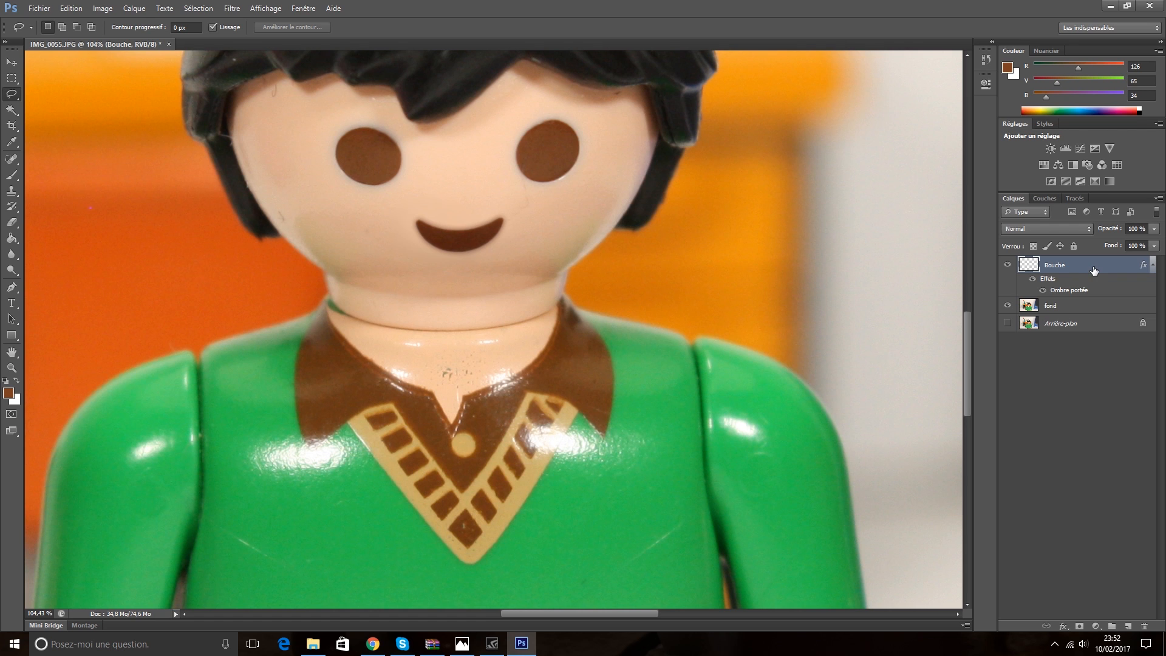
pyautogui.rightClick(1098, 271)
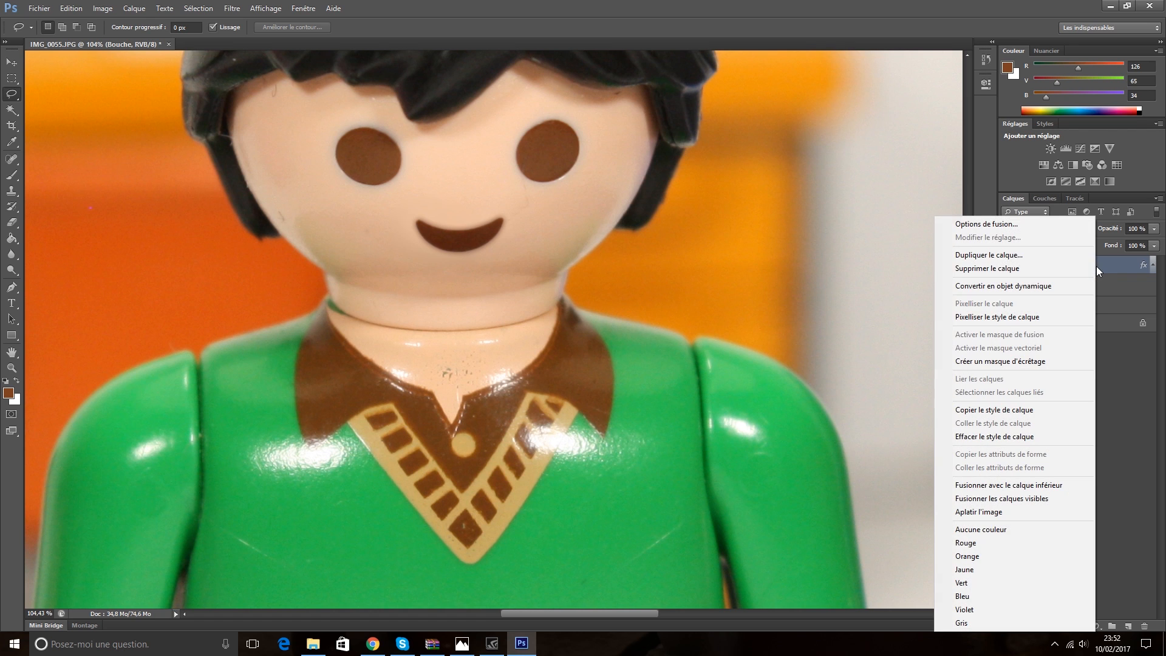
pyautogui.click(992, 255)
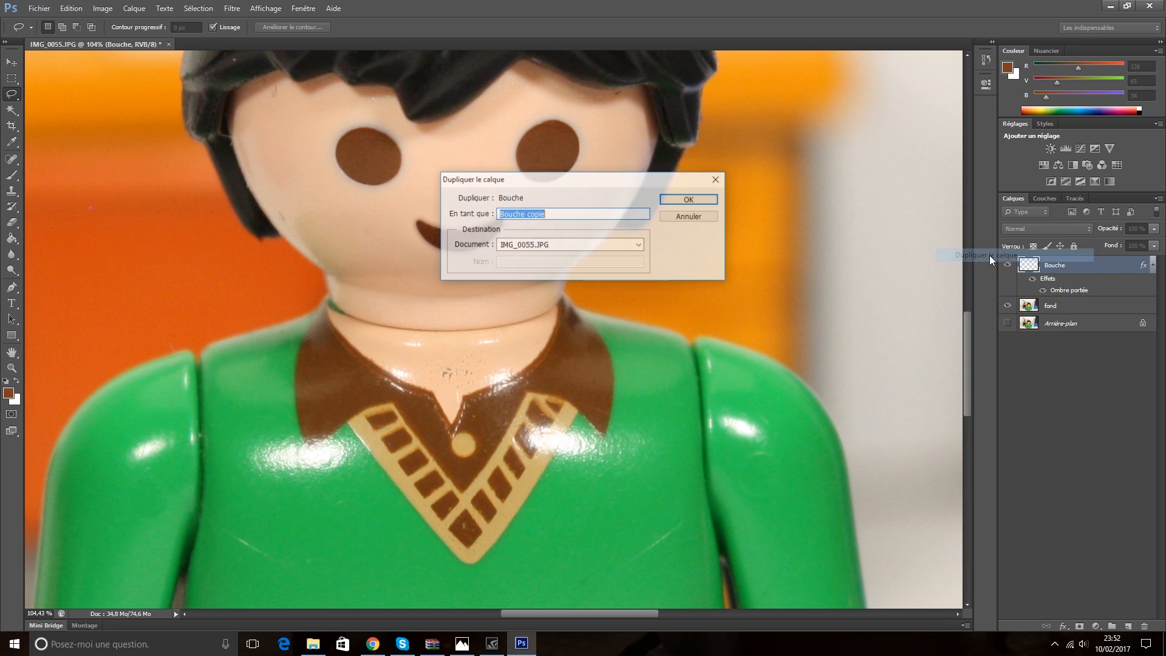
pyautogui.click(549, 215)
pyautogui.moveTo(548, 215); pyautogui.dragTo(524, 214)
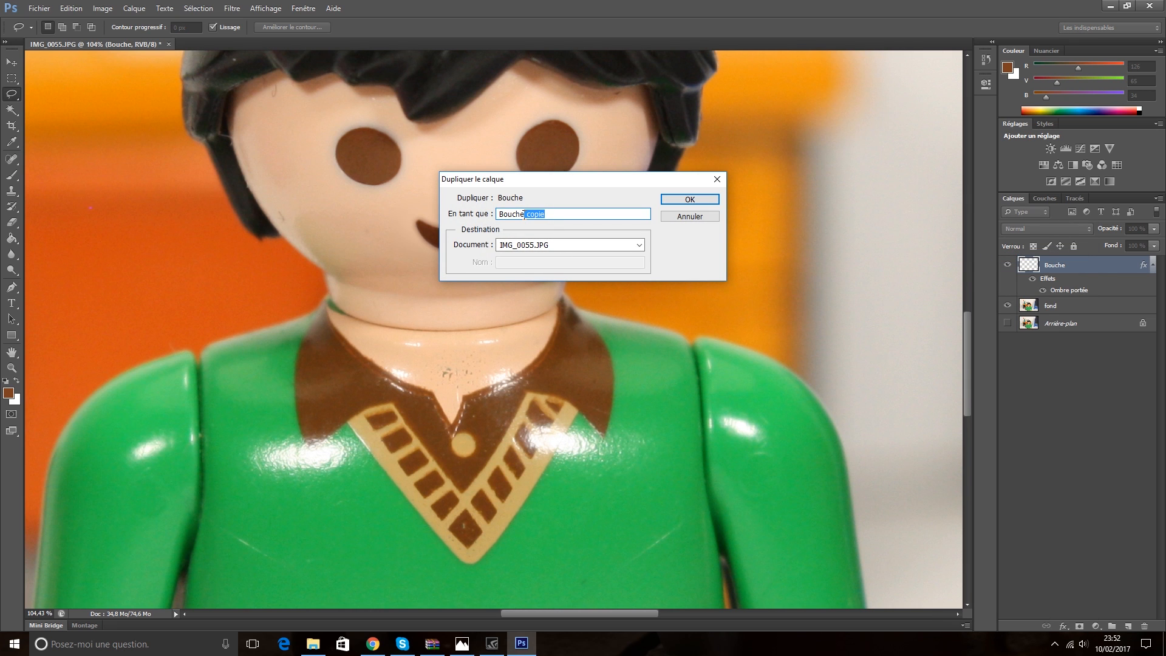
pyautogui.press('BackSpace')
pyautogui.write('fermee')
pyautogui.press('Return')
# Step: Erase the lower part of the mouth on the Bouche fermee layer with a 30 px Eraser, leaving a thin smile
pyautogui.moveTo(12, 222); pyautogui.dragTo(53, 220)
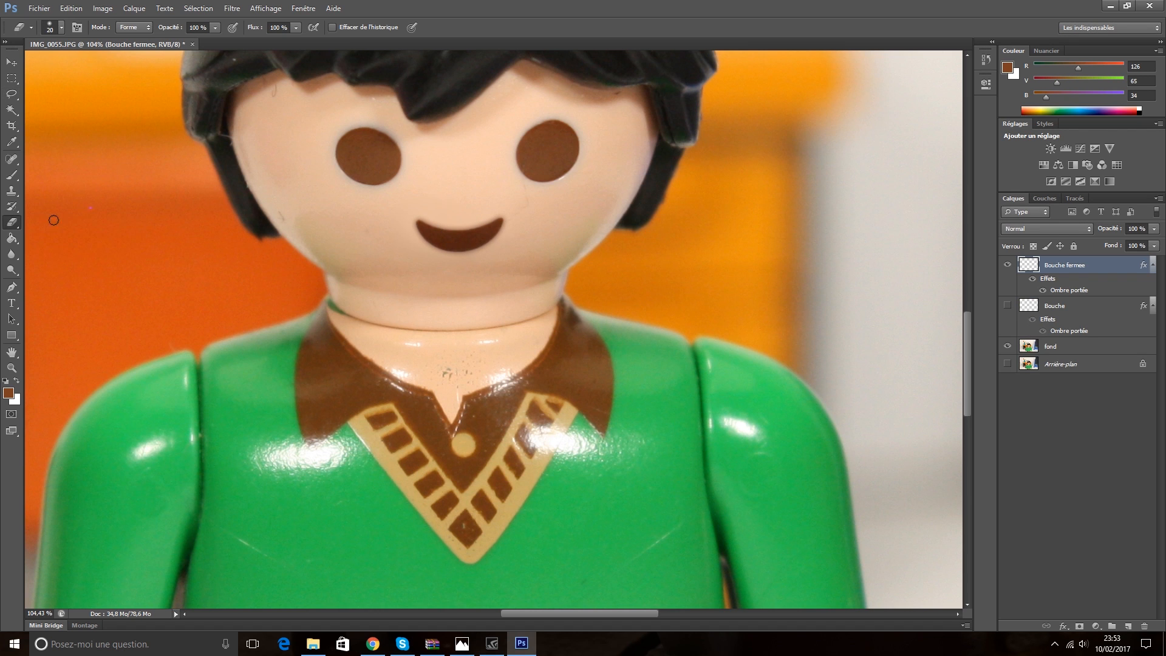
pyautogui.click(61, 27)
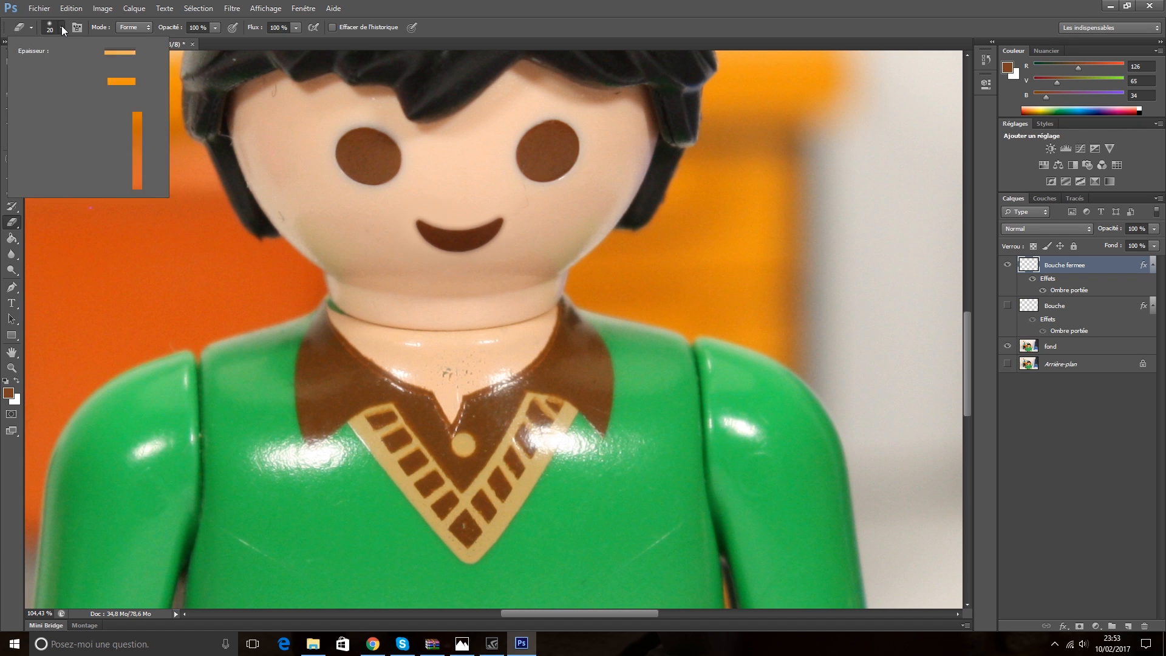
pyautogui.click(124, 52)
pyautogui.write('30')
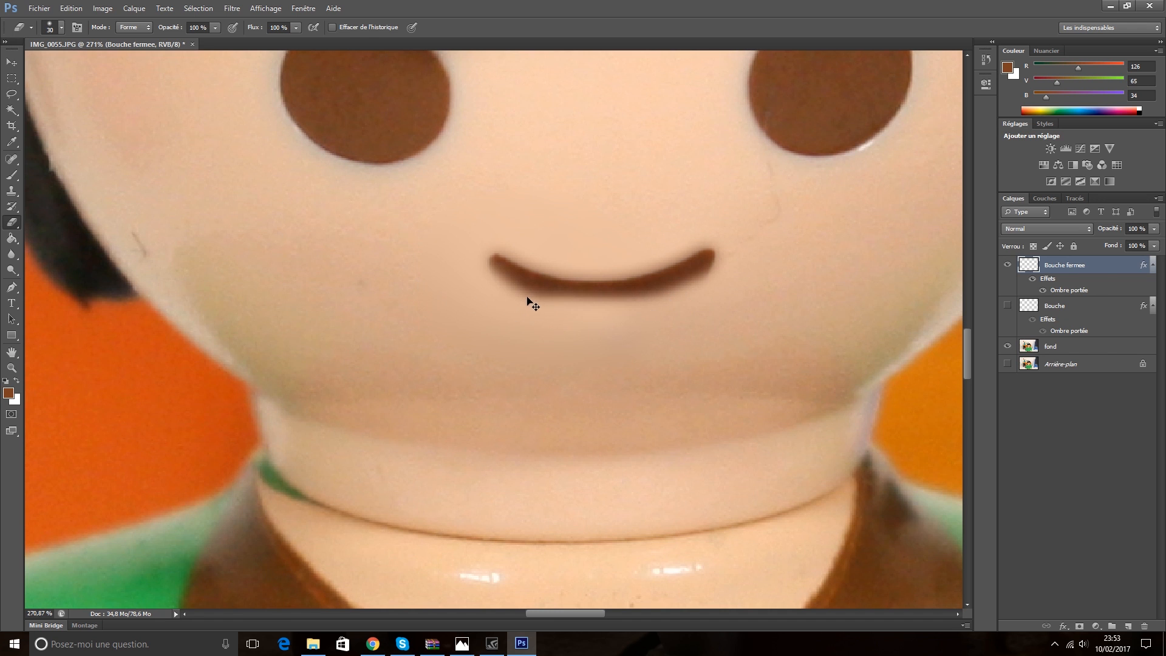
# Step: Toggle the visibility of the Bouche and Bouche fermee layers to compare the open and closed mouths on the figurine
pyautogui.scroll(-10, 565, 354)
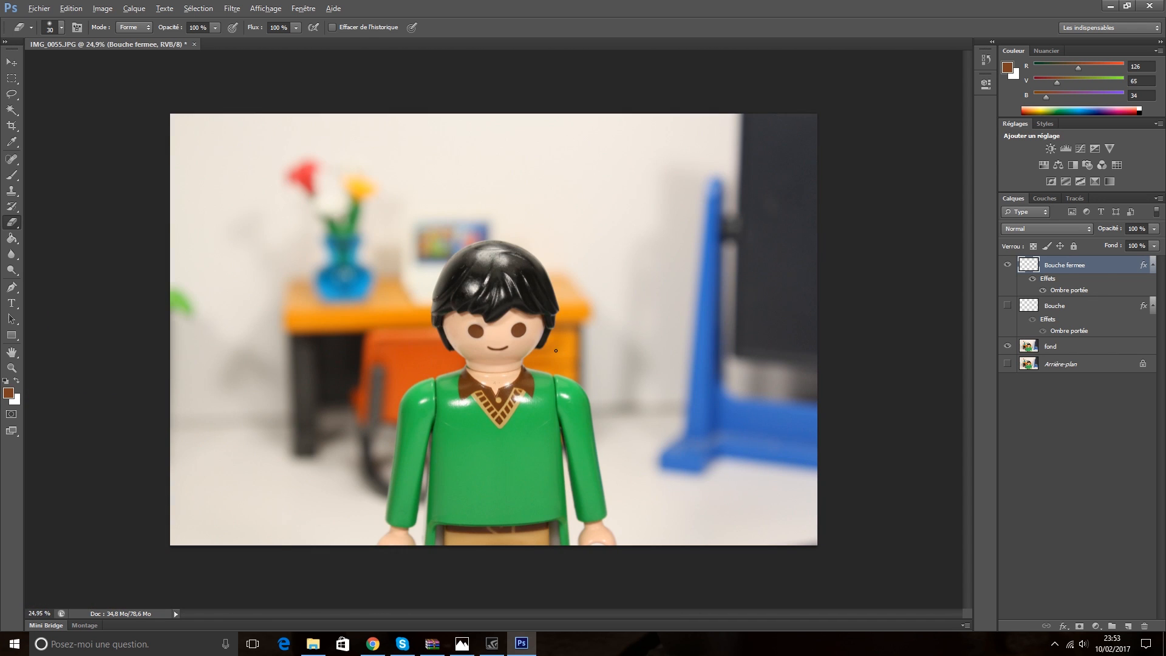
pyautogui.press('alt')
pyautogui.click(1007, 305)
pyautogui.click(1008, 264)
pyautogui.click(1008, 265)
pyautogui.click(1008, 308)
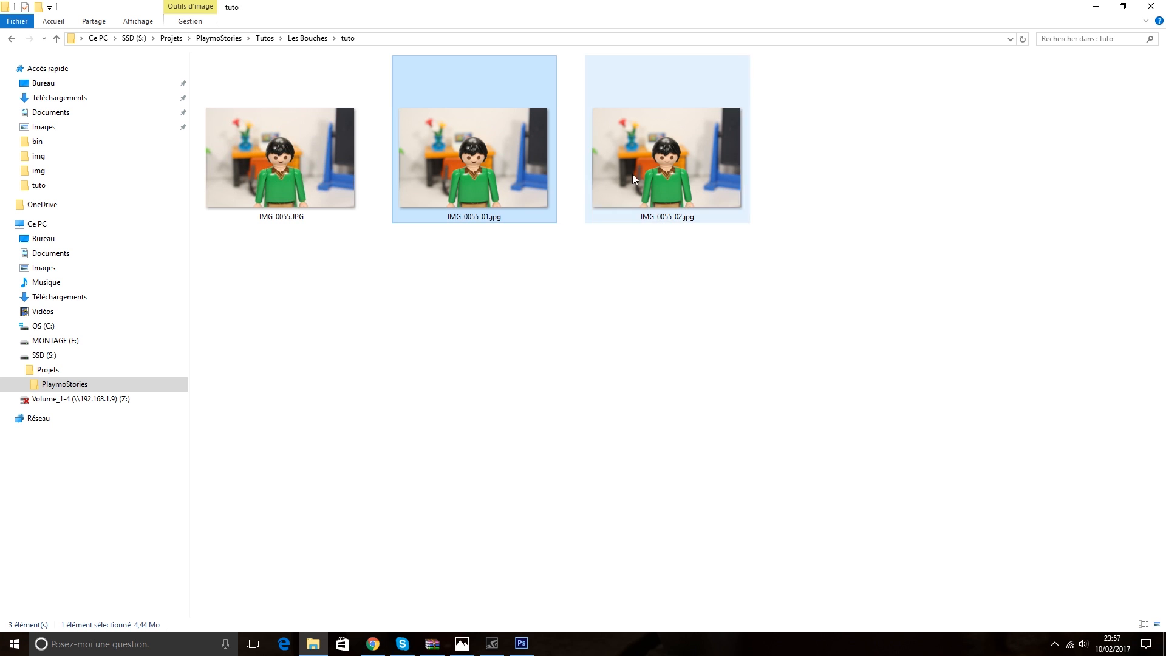
# Step: Switch to File Explorer and check the exported images IMG_0055_01.jpg and IMG_0055_02.jpg in the tuto folder
pyautogui.click(629, 174)
pyautogui.click(509, 172)
pyautogui.click(644, 175)
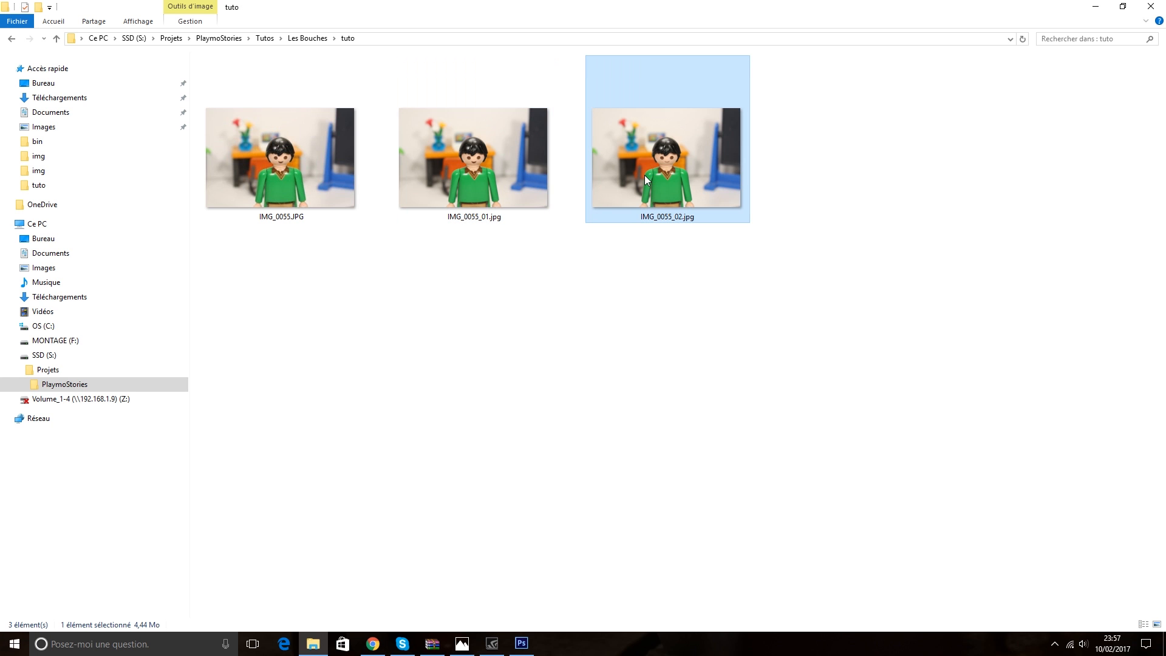
pyautogui.click(626, 299)
pyautogui.click(14, 643)
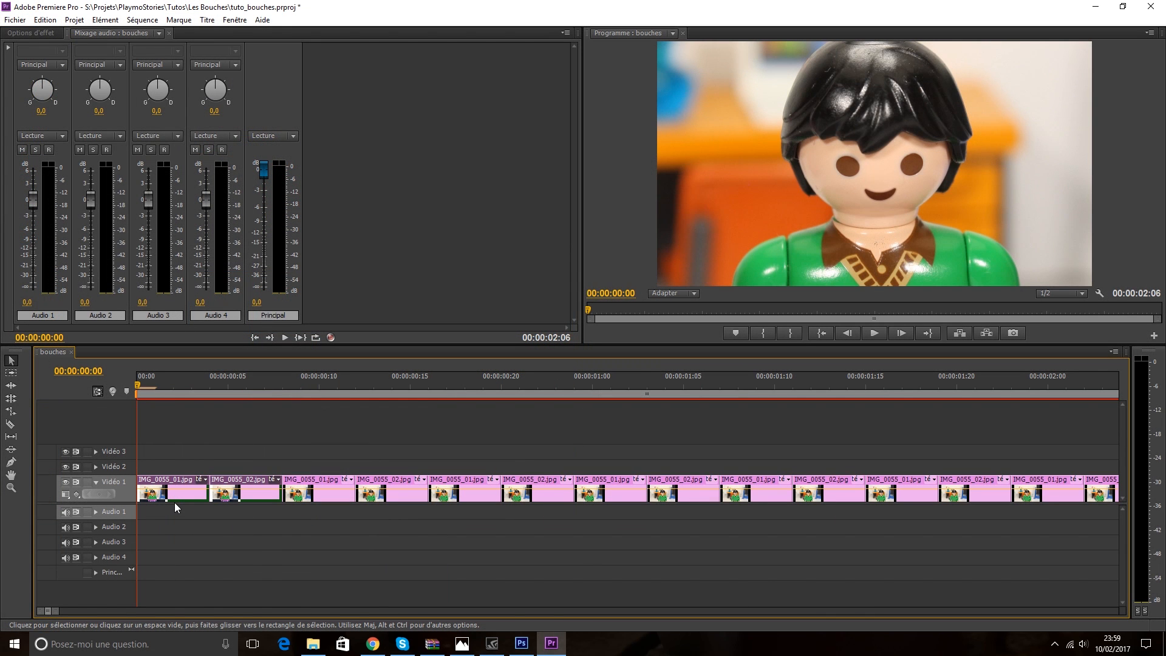
# Step: In Premiere Pro, preview the bouches sequence, delete the sixth to eighth clips and extend the adjacent IMG_0055_01.jpg clip across the gap
pyautogui.press('space')
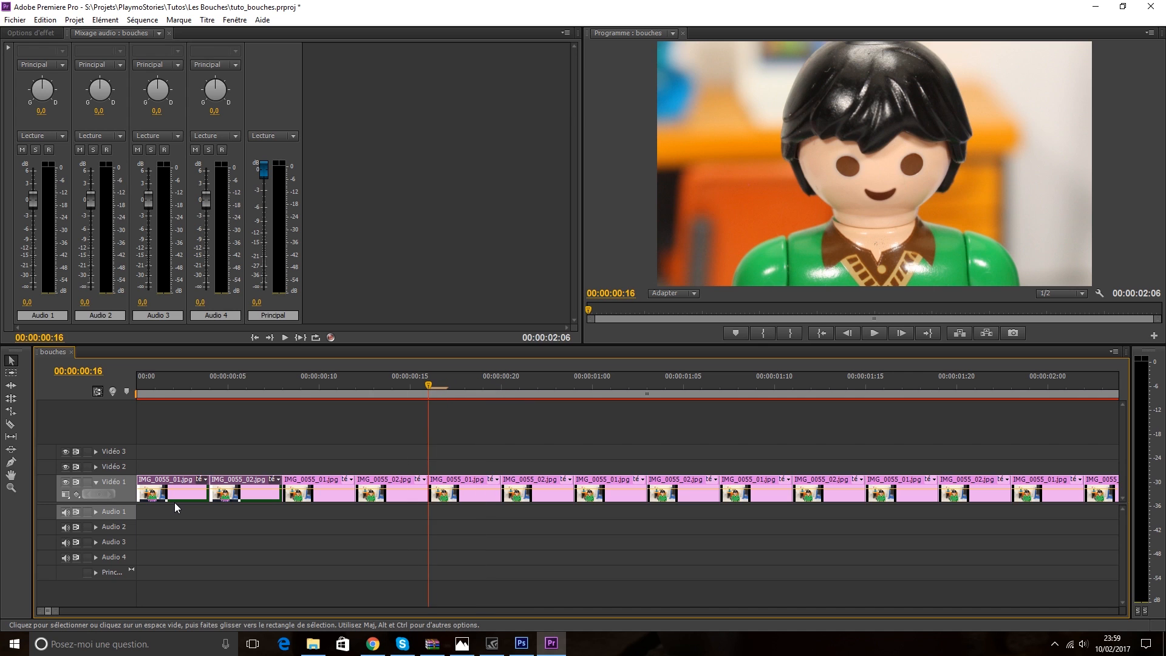
pyautogui.click(519, 493)
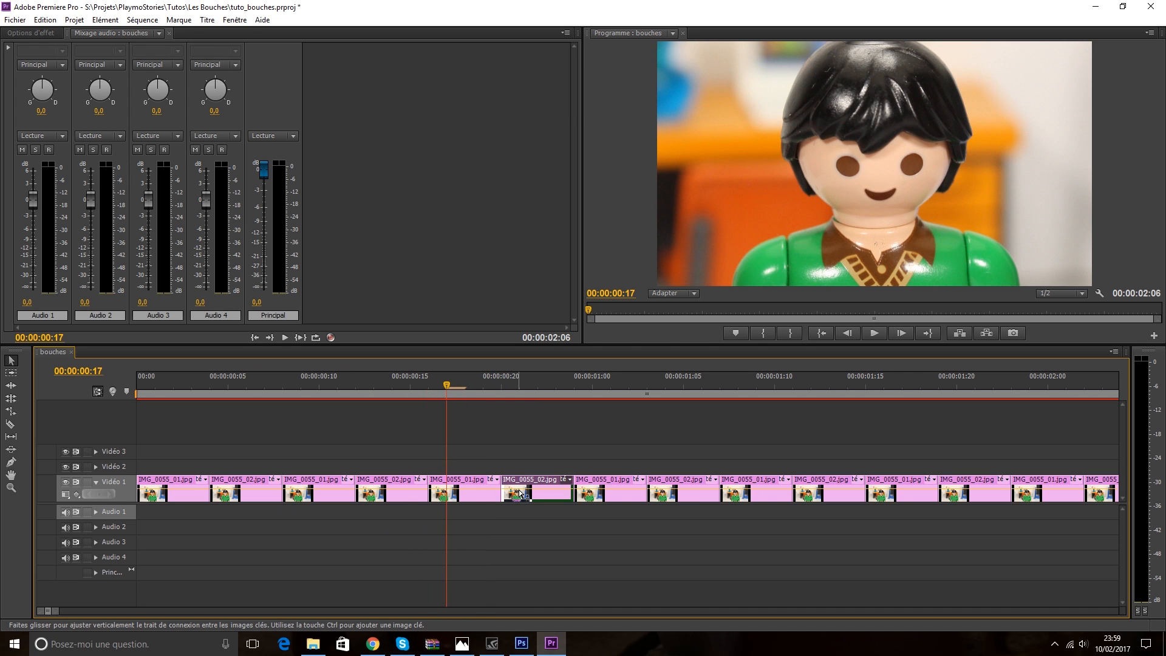
pyautogui.press('Delete')
pyautogui.click(688, 497)
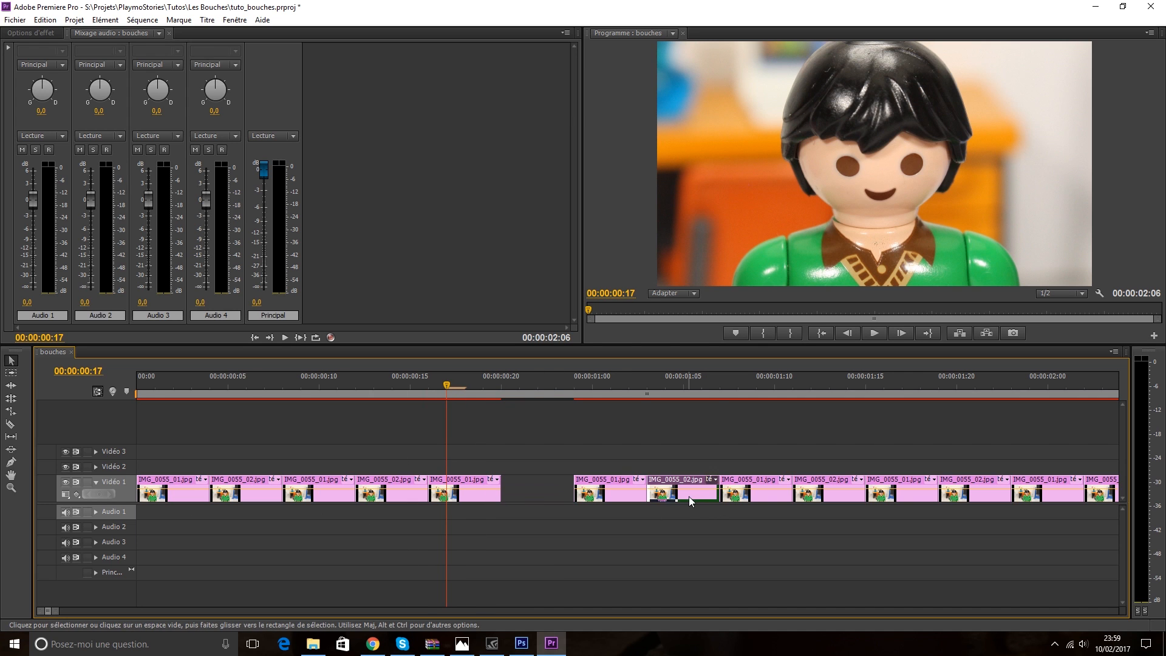
pyautogui.press('Delete')
pyautogui.click(589, 496)
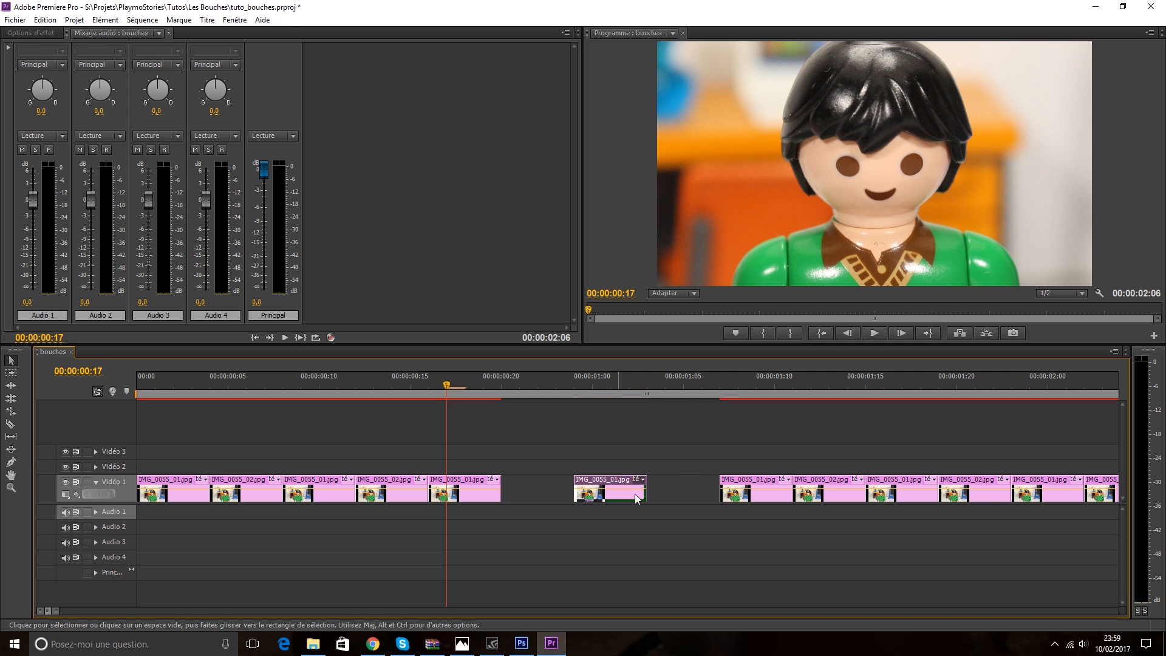
pyautogui.press('Delete')
pyautogui.moveTo(710, 487); pyautogui.dragTo(502, 487)
# Step: Play the edited bouches sequence from its start and scrub back to 00:00:02:01 to check the mouth animation
pyautogui.press('Home')
pyautogui.press('space')
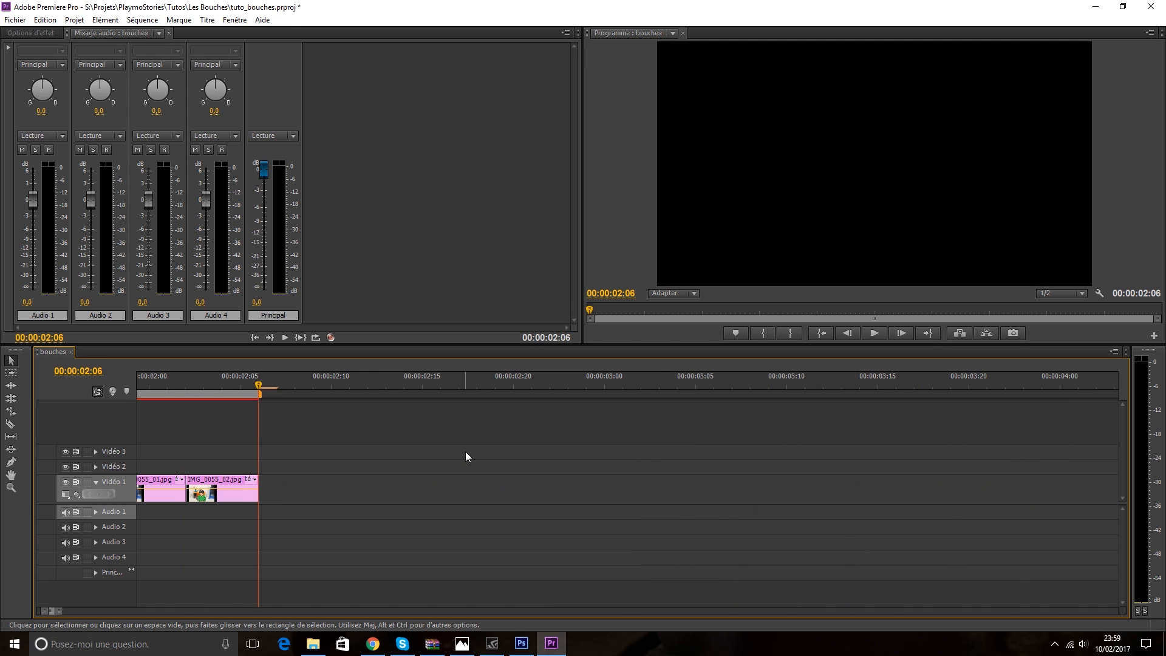
pyautogui.moveTo(257, 385); pyautogui.dragTo(170, 385)
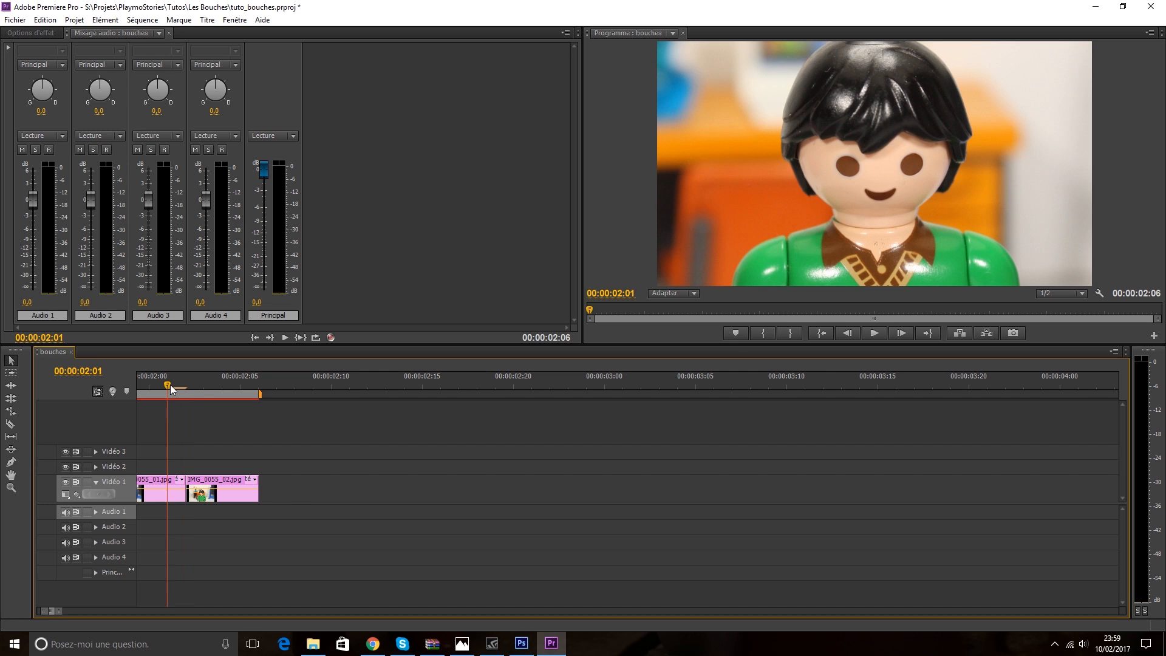